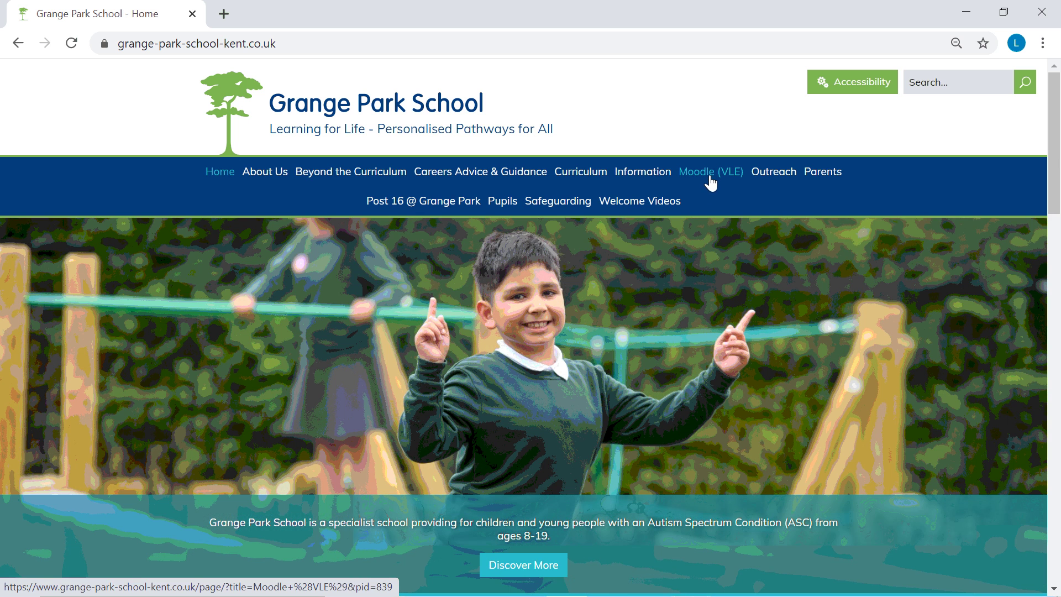
Follow the Moodle website link on the school's Moodle (VLE) page and open the VLE login form
left_click(711, 182)
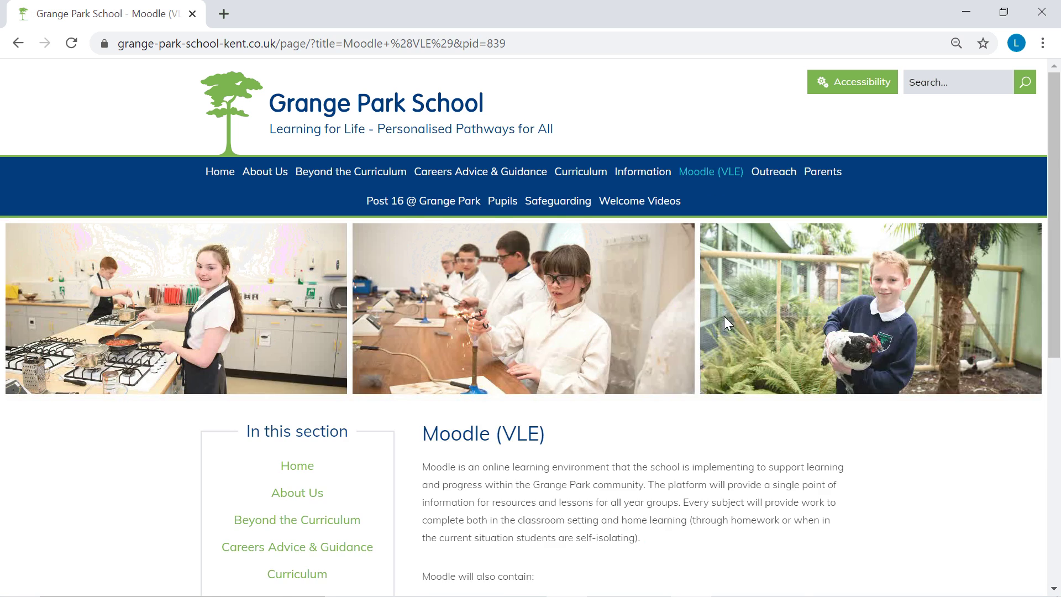
scroll(718, 376, "down", 6)
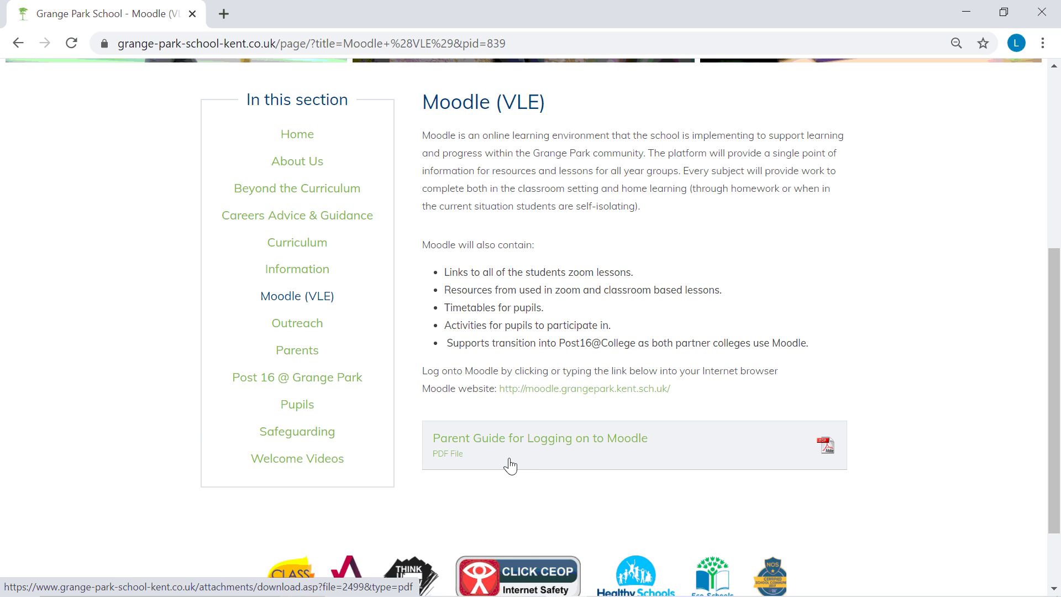
left_click(552, 390)
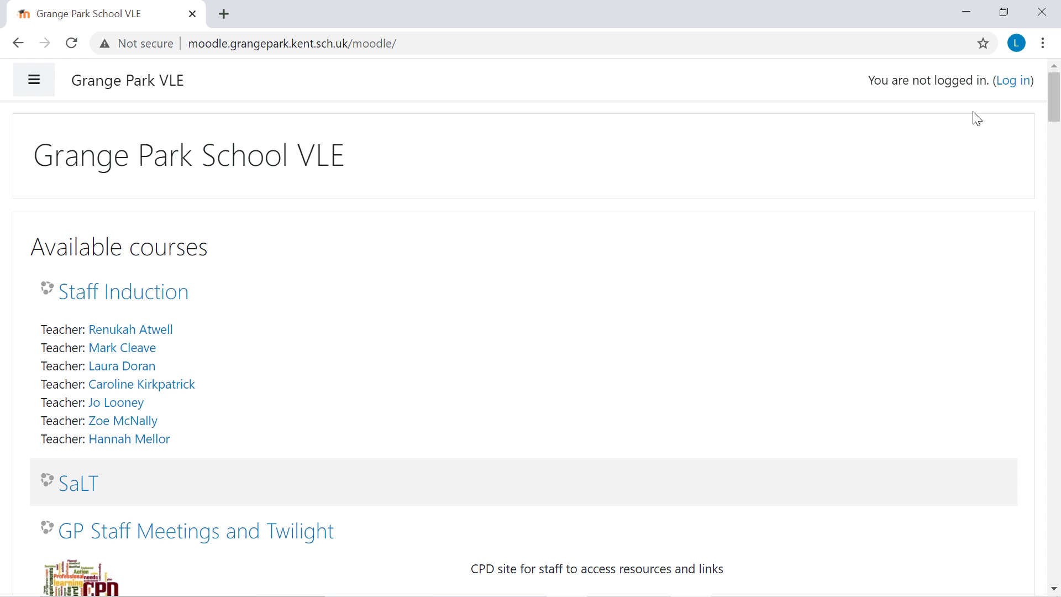
left_click(1012, 81)
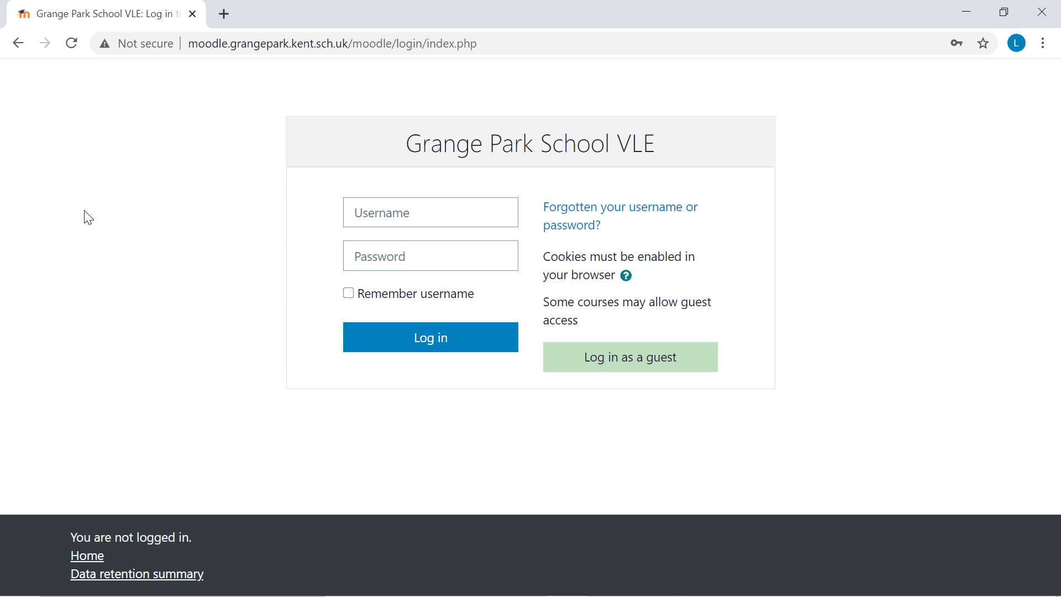
Log in to the VLE with the saved username and account password
left_click(432, 208)
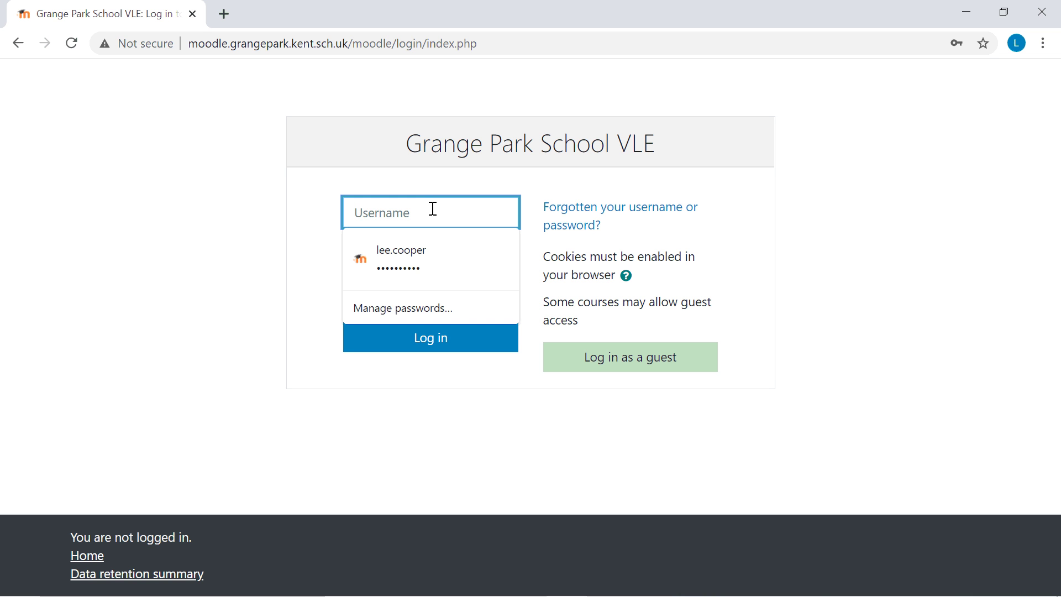
left_click(424, 258)
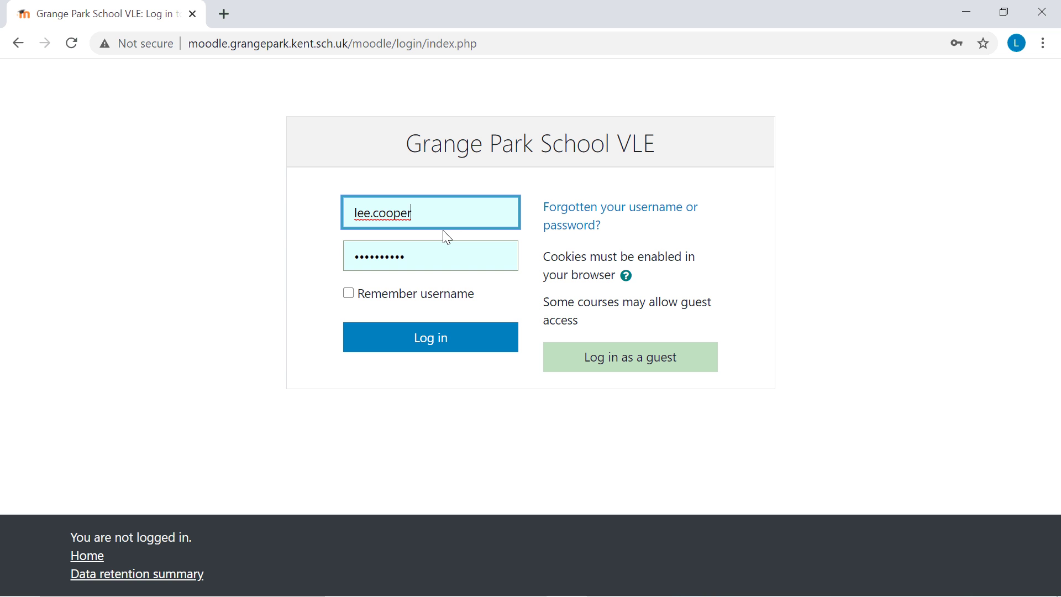
left_click(379, 209)
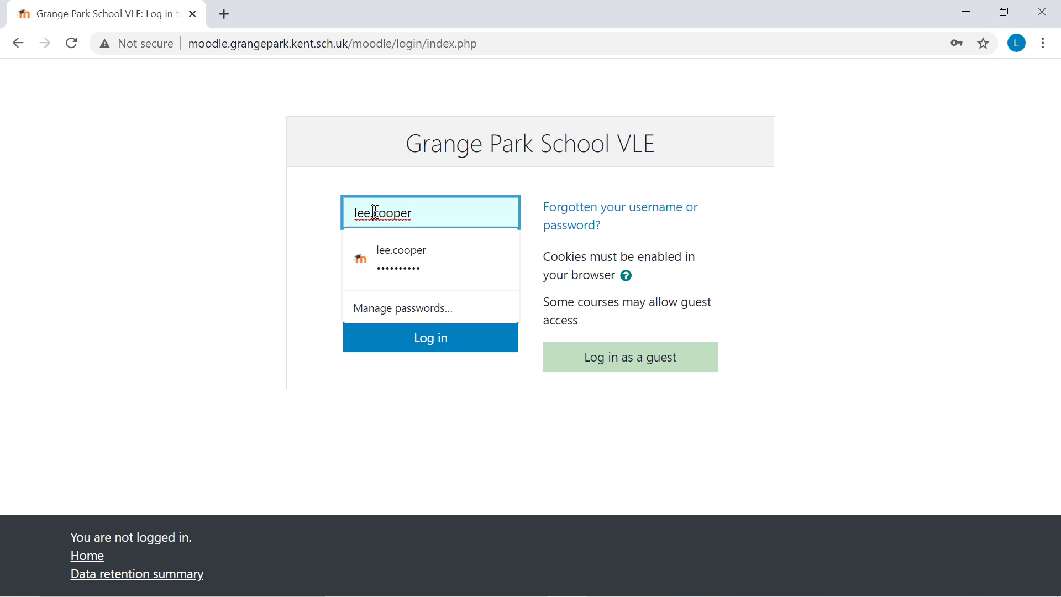
key("BackSpace")
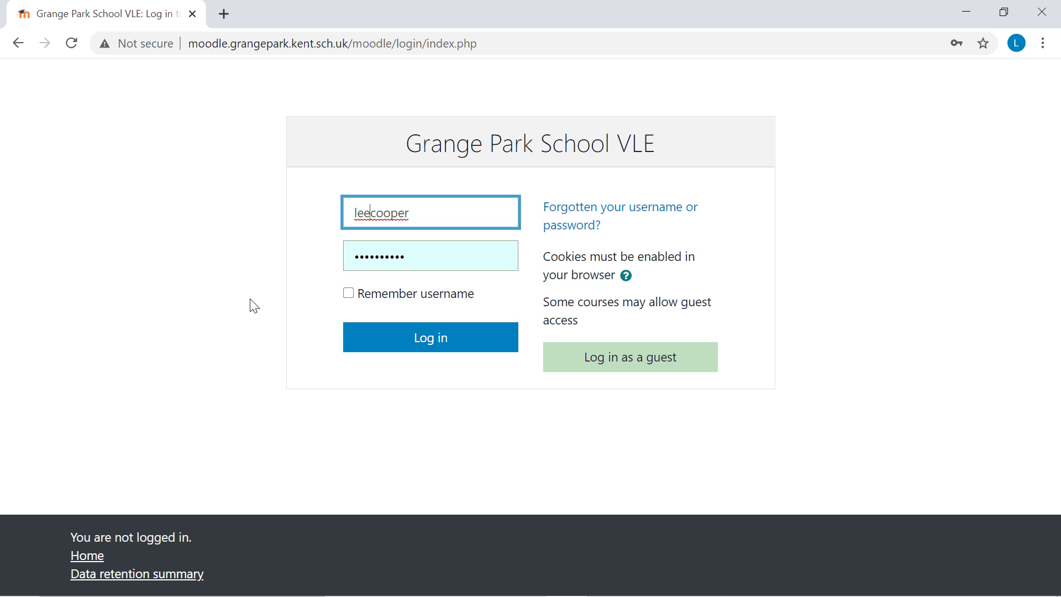
type(".")
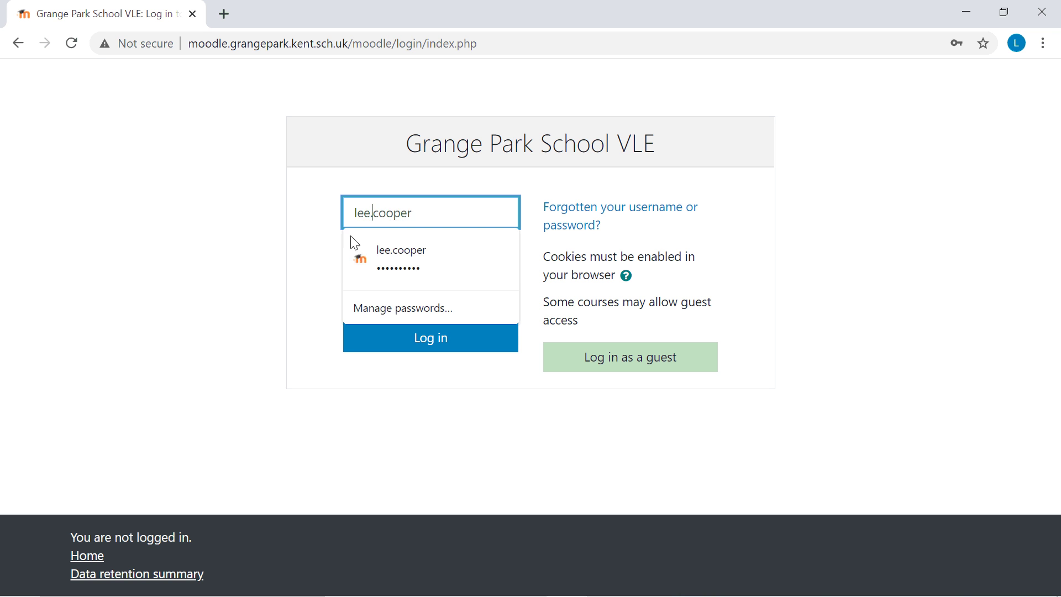
left_click(397, 259)
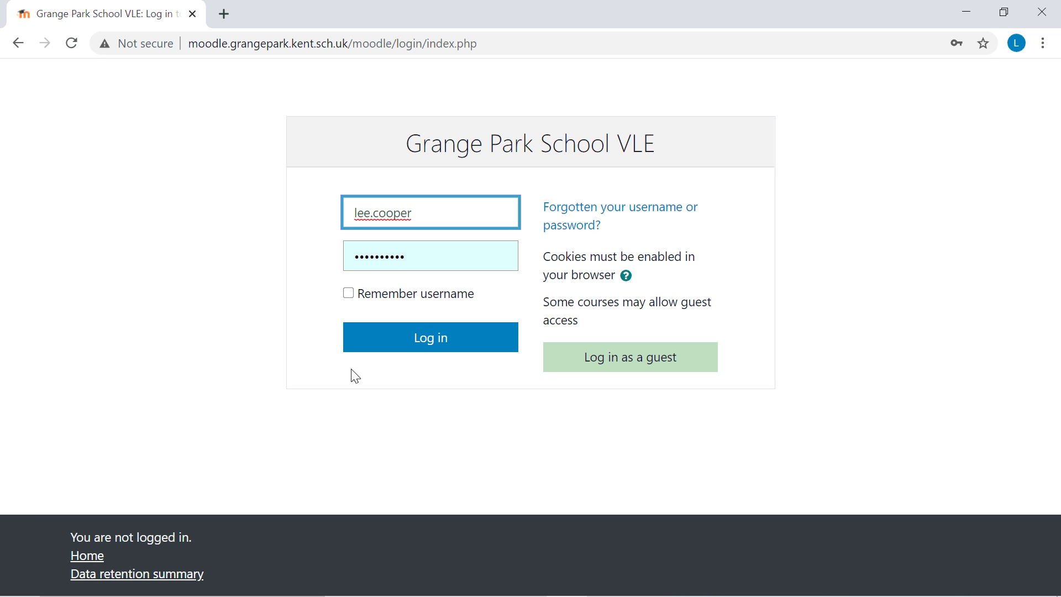
left_click(432, 343)
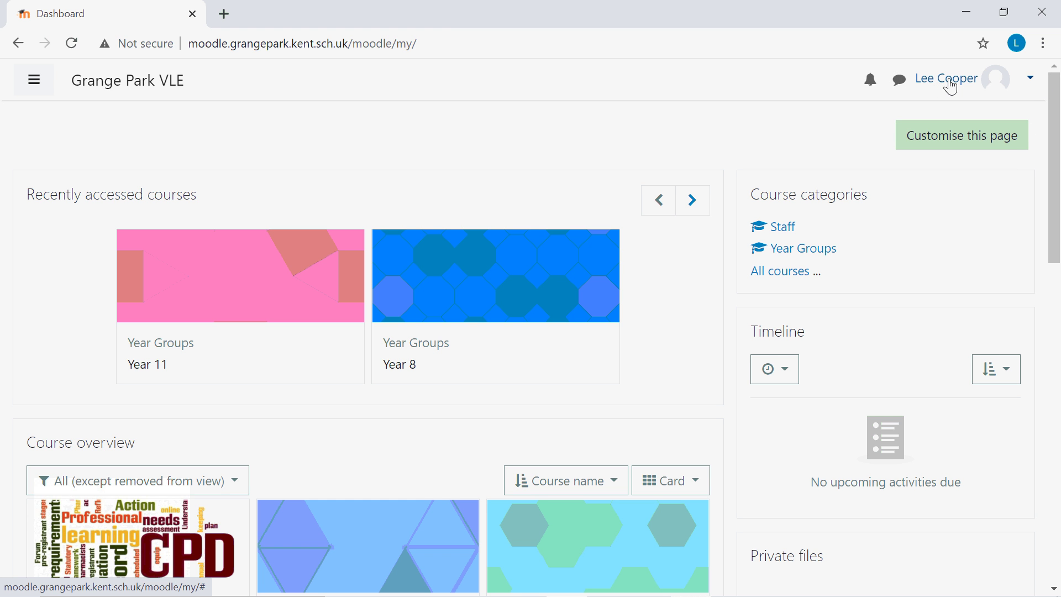
View the account profile and its available settings options, and return to the dashboard
left_click(1031, 86)
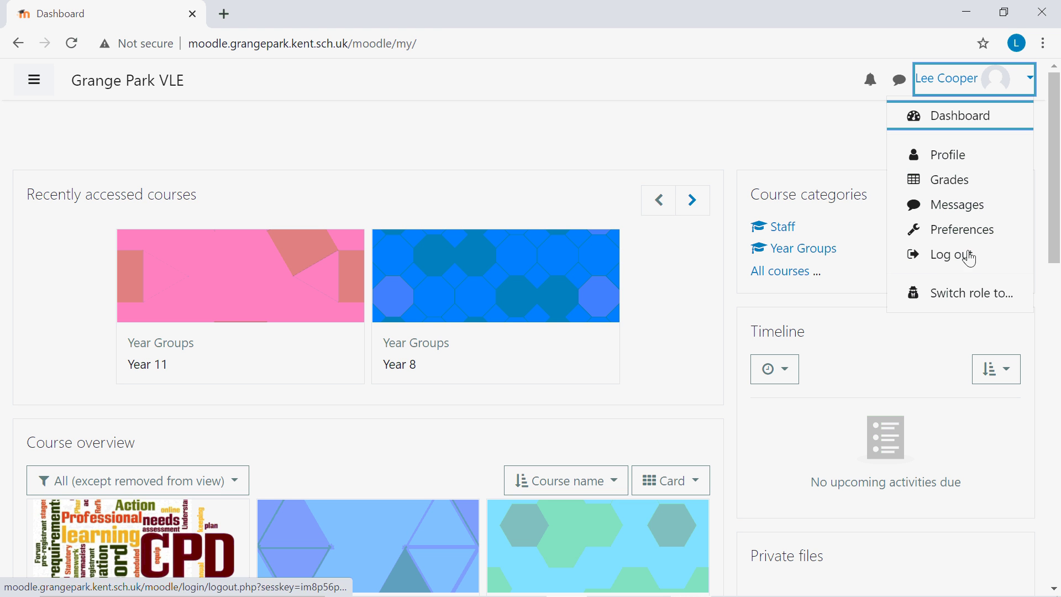
left_click(963, 165)
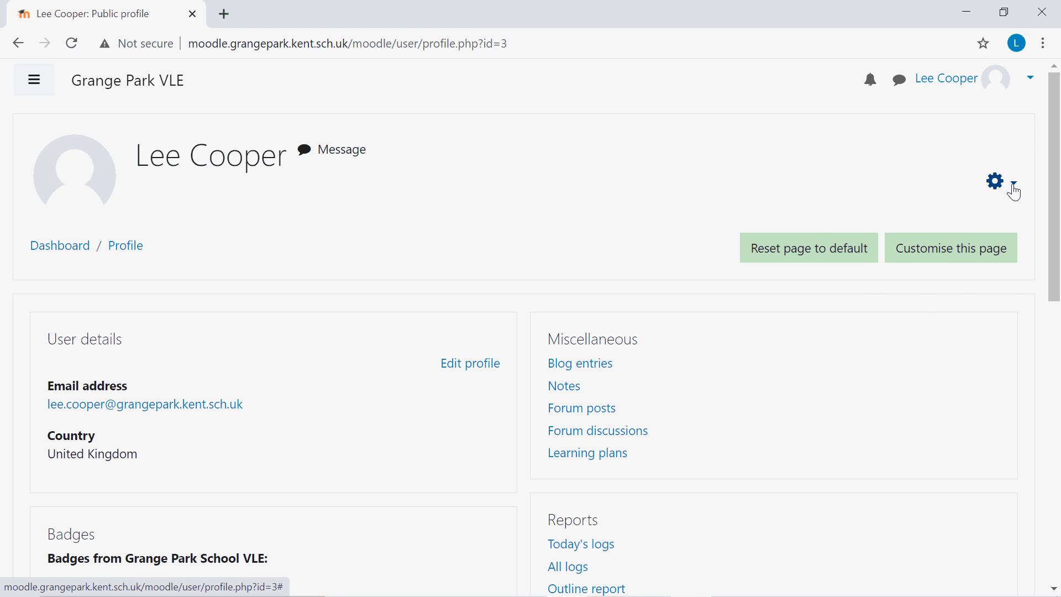
left_click(1016, 187)
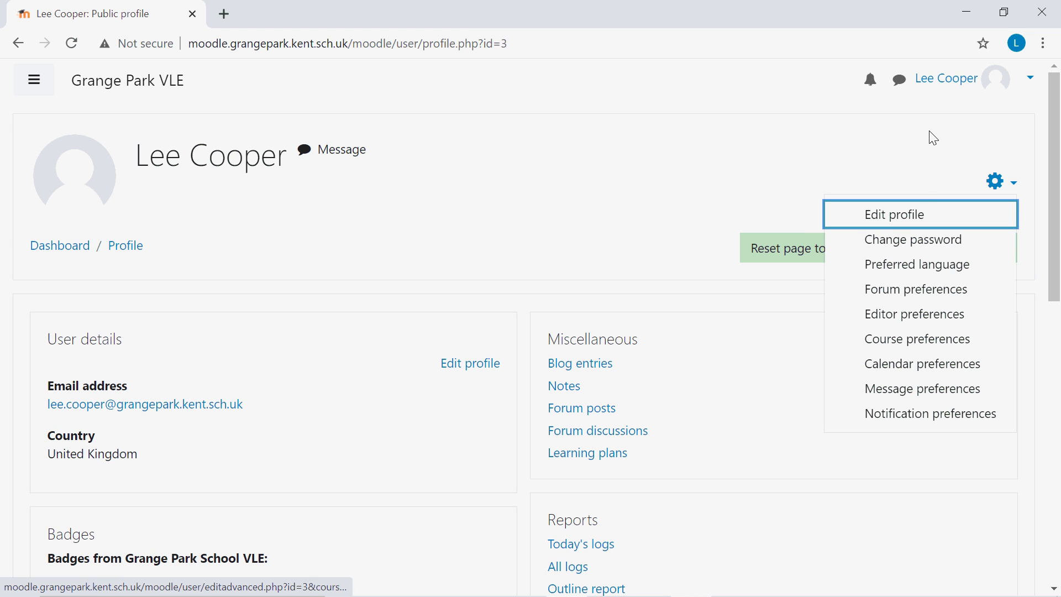
key("Escape")
left_click(124, 89)
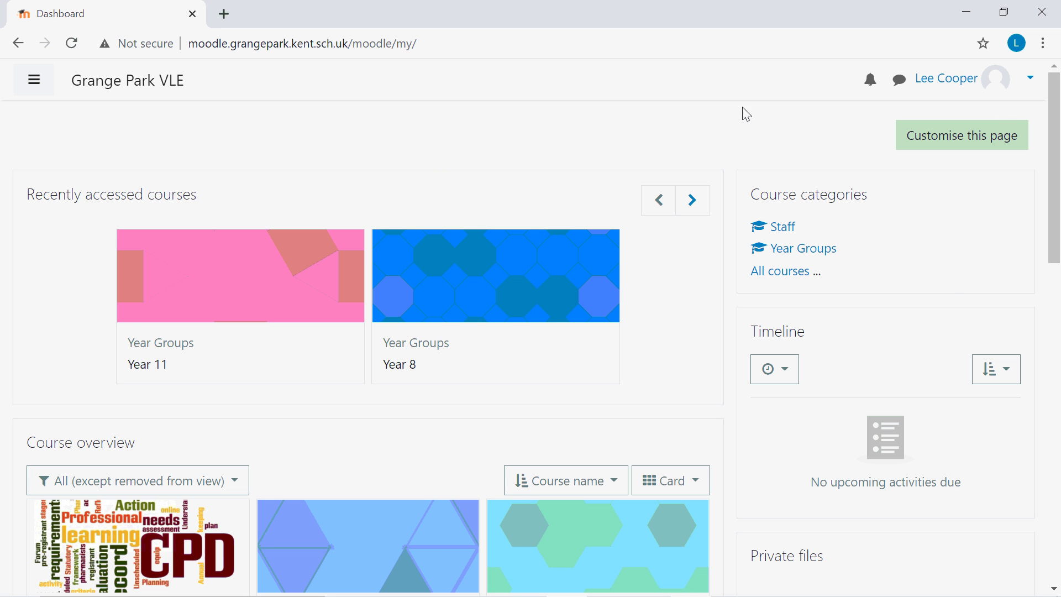
Switch the account's role to Student from the dashboard
left_click(1030, 88)
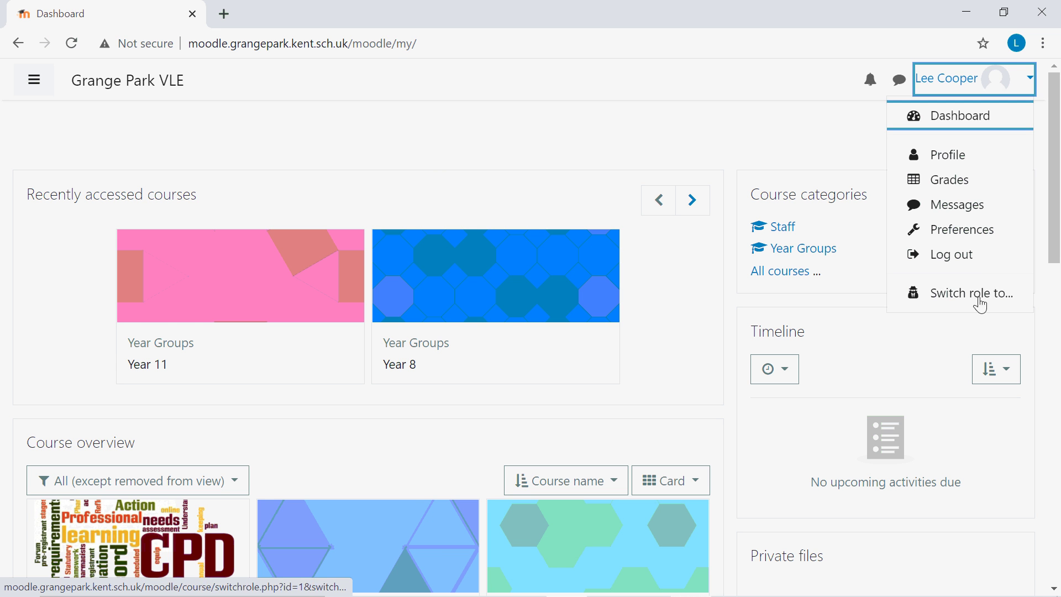
left_click(978, 297)
left_click(76, 510)
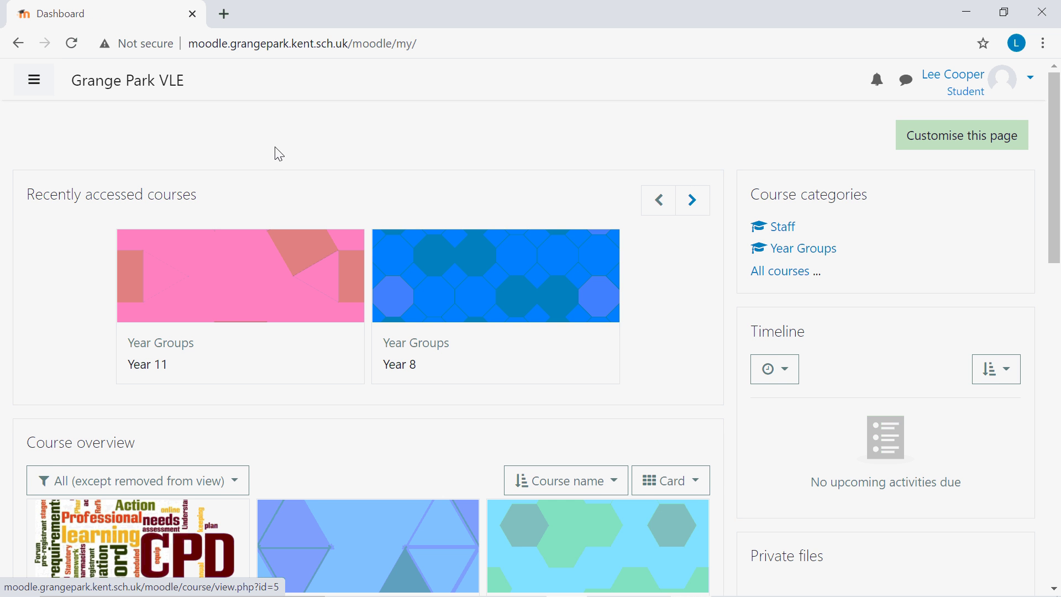
Look through the Year 11 course's navigation list, return to the dashboard and hide the list
scroll(430, 379, "down", 6)
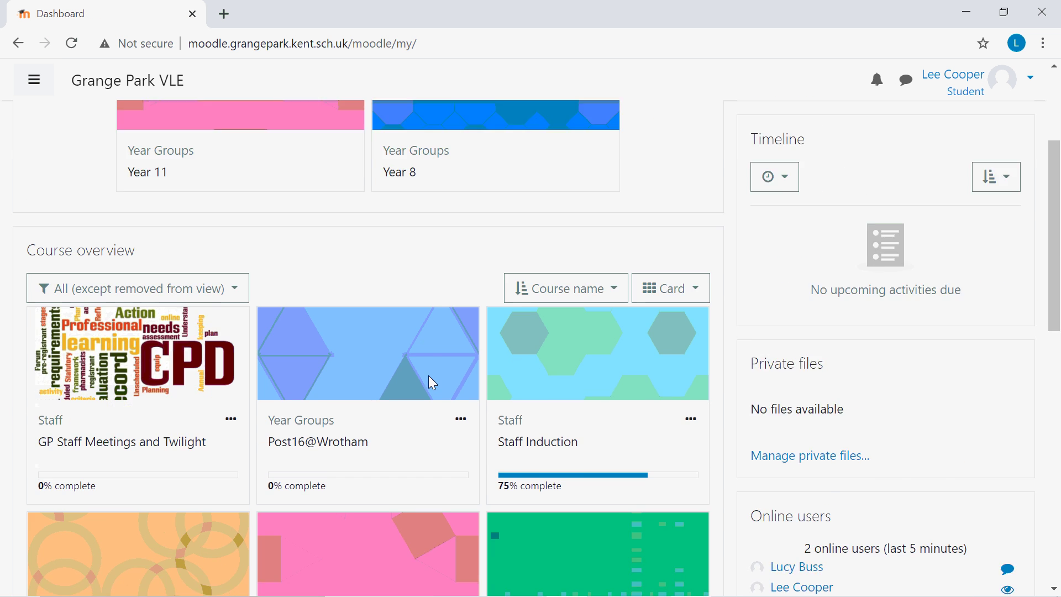
scroll(438, 455, "up", 4)
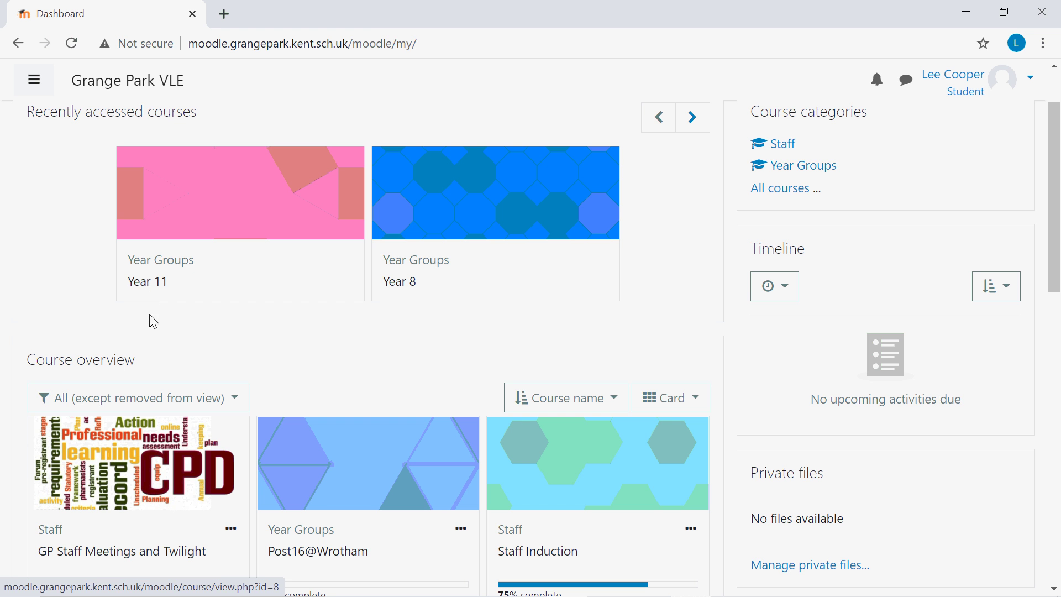
left_click(148, 283)
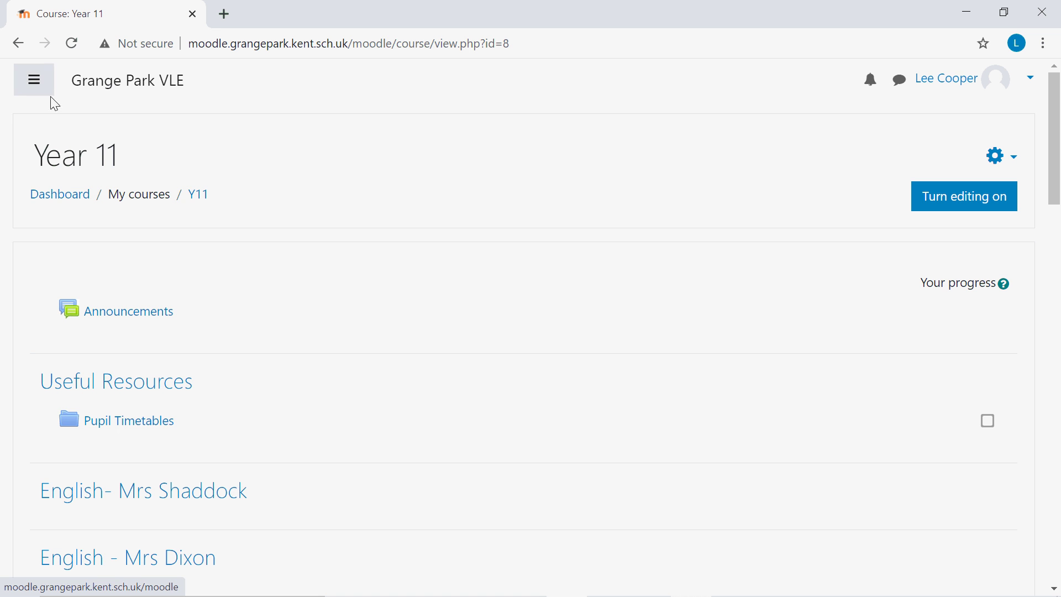
left_click(35, 89)
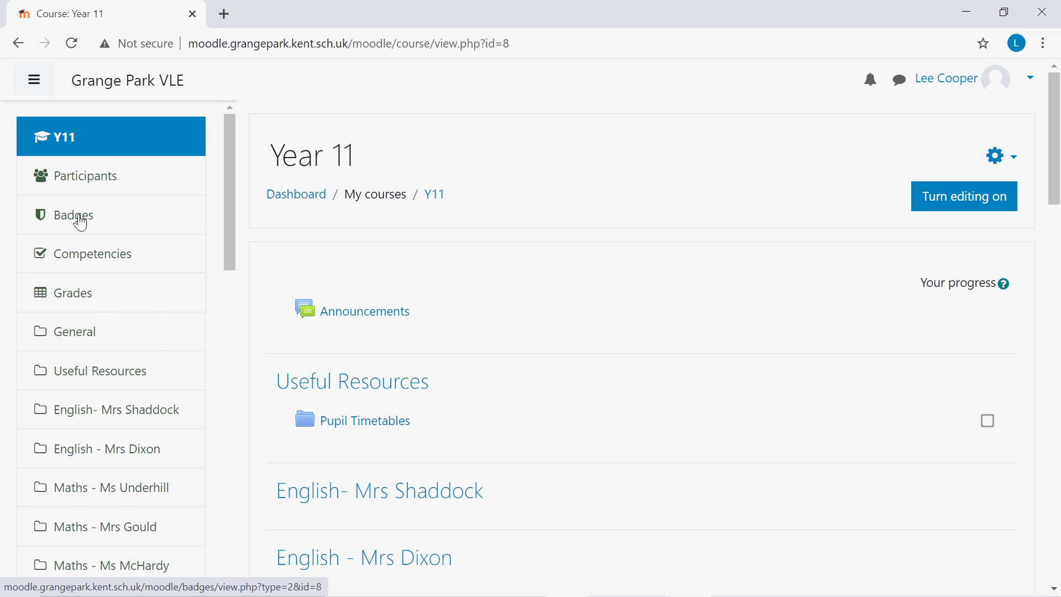
scroll(107, 301, "down", 10)
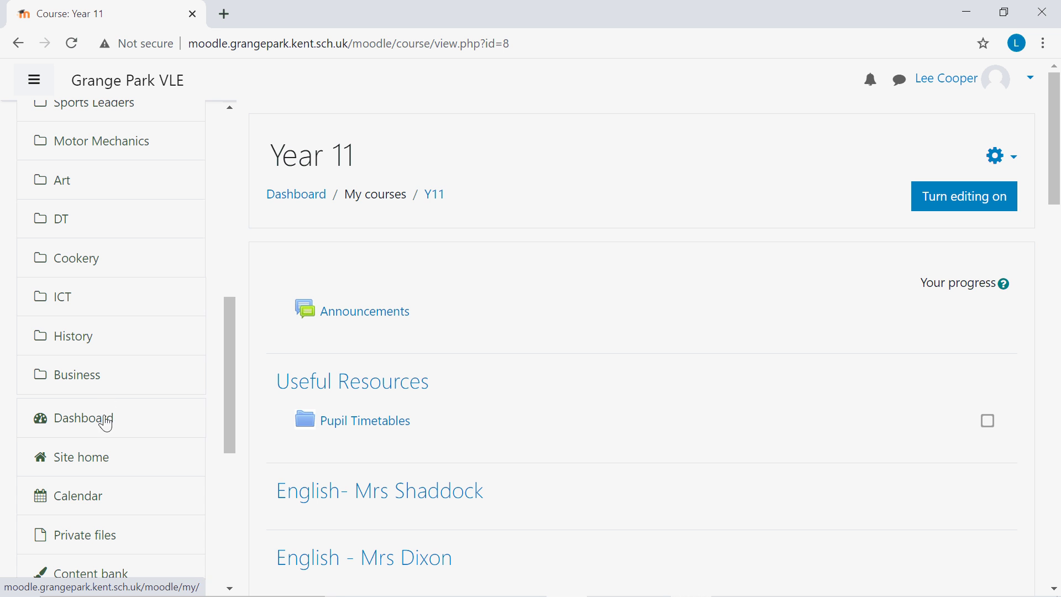
left_click(140, 84)
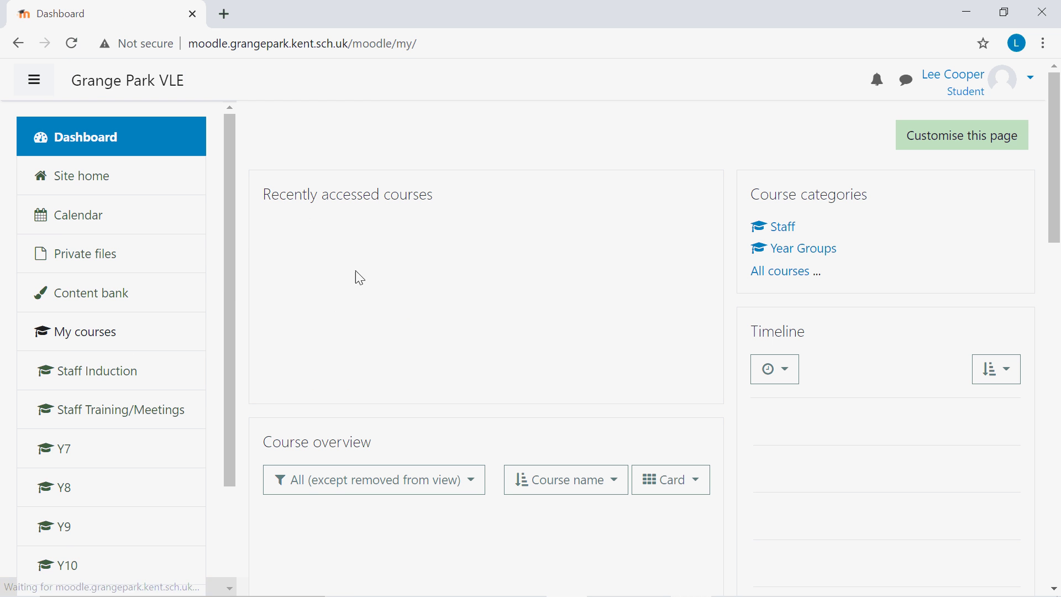
left_click(33, 89)
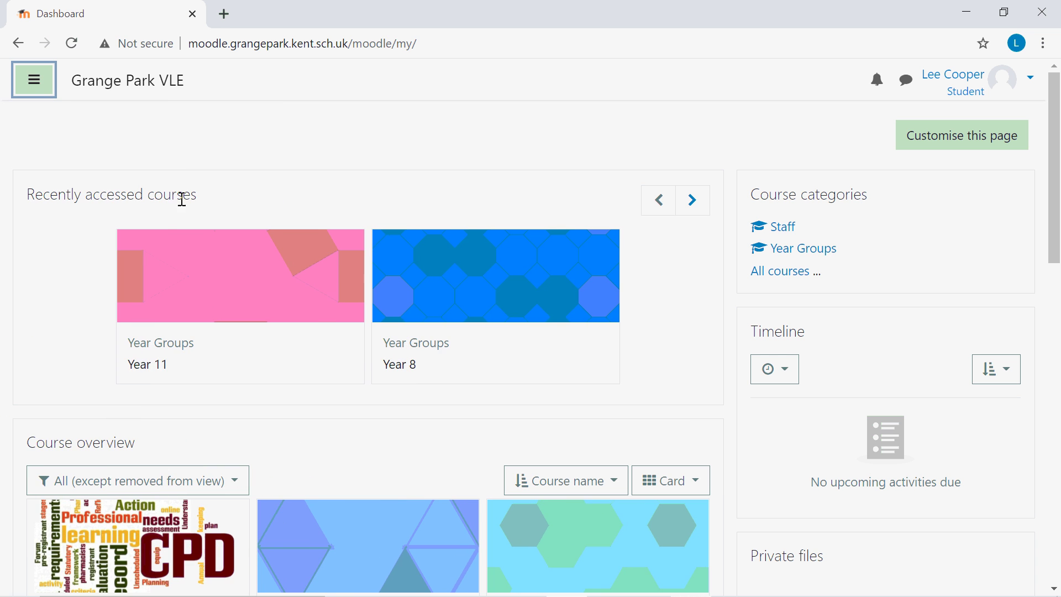
Open the Year 11 course and switch its role view to Student
left_click(148, 367)
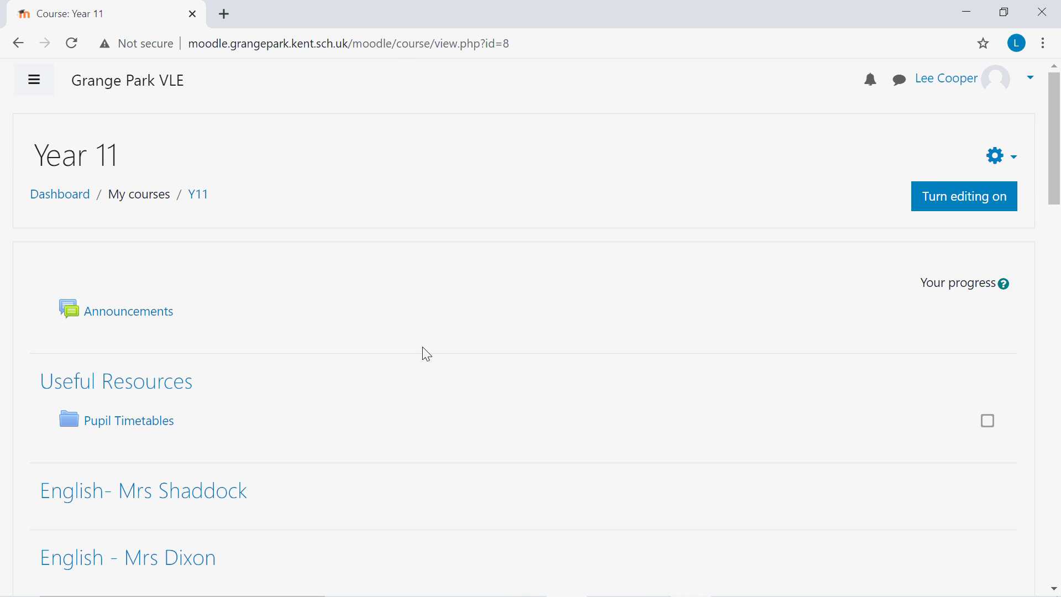
left_click(1031, 83)
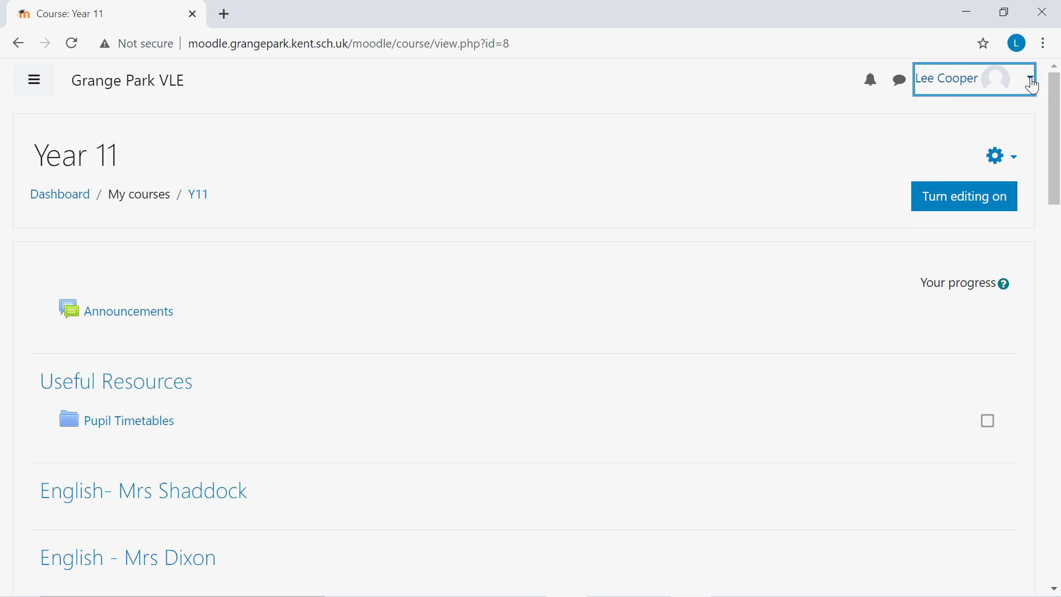
left_click(947, 304)
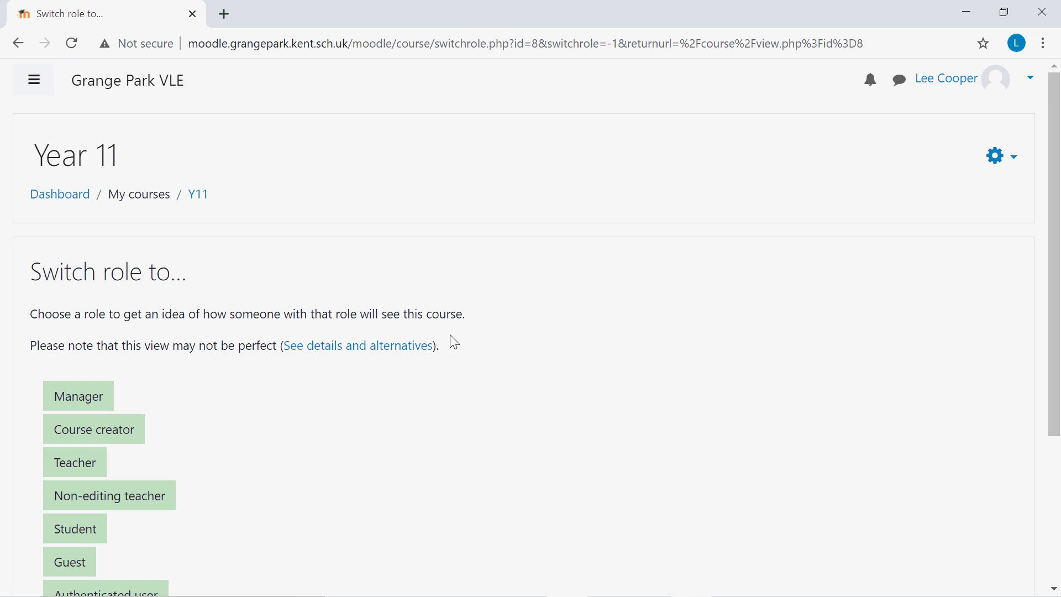
left_click(86, 532)
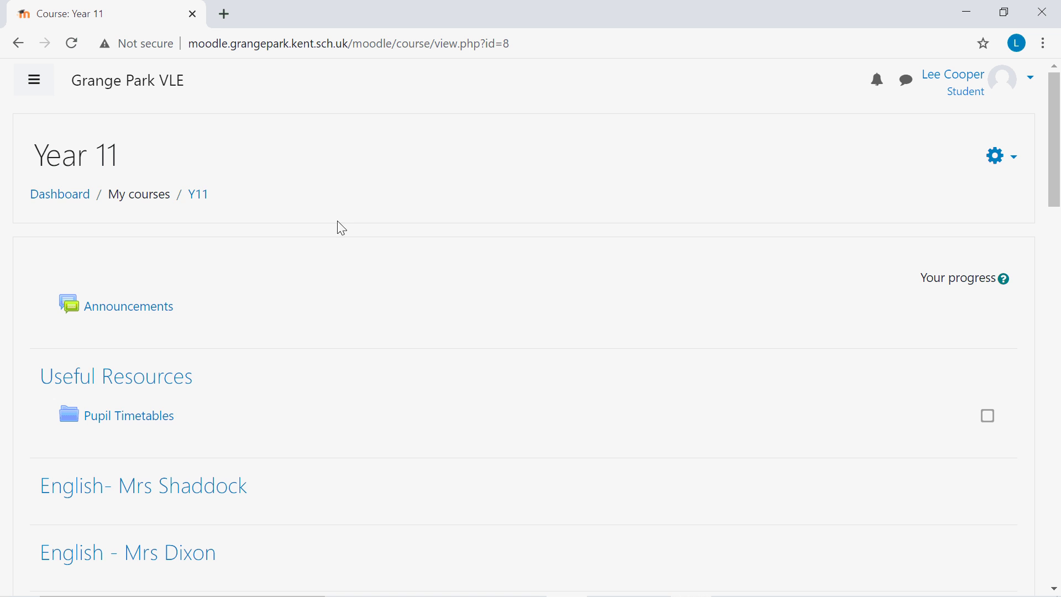
Review the Year 11 course's subject sections and open the Unit B7: Branding folder under Business
scroll(210, 353, "down", 3)
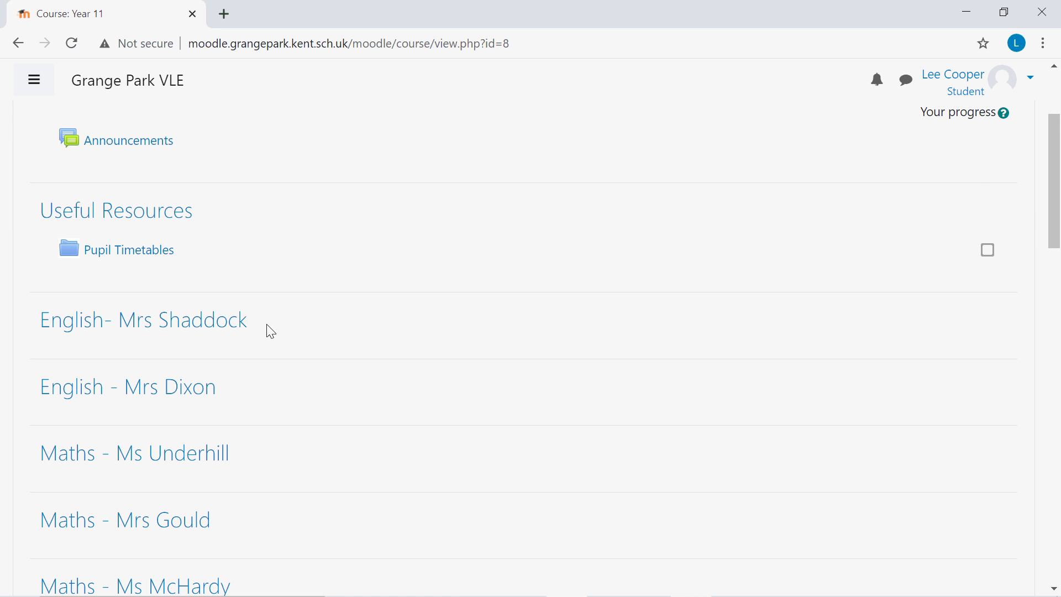
scroll(260, 323, "down", 1)
scroll(132, 408, "down", 3)
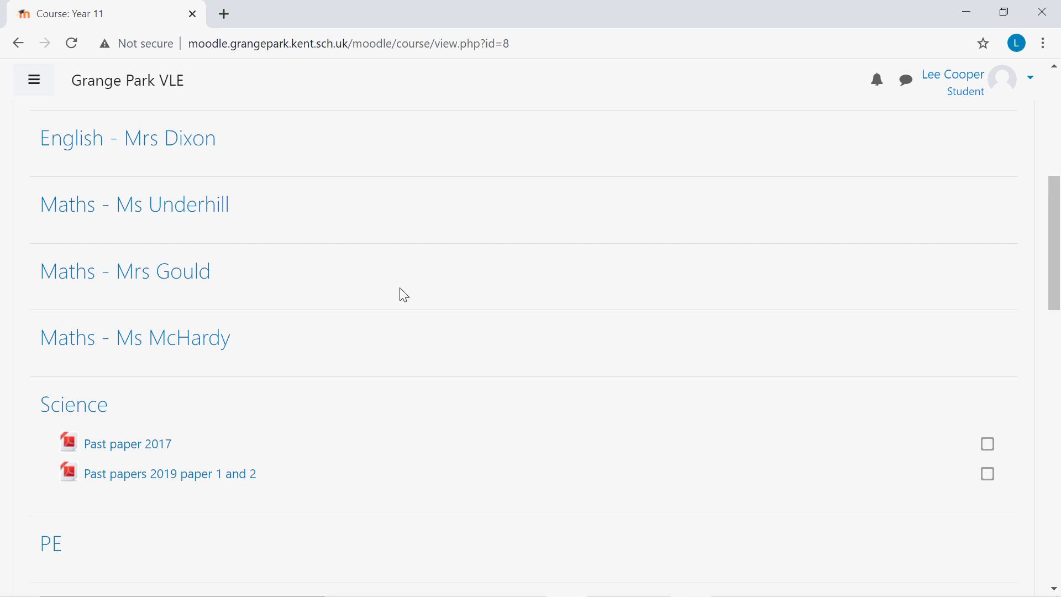
left_click_drag(1052, 237, 1043, 295)
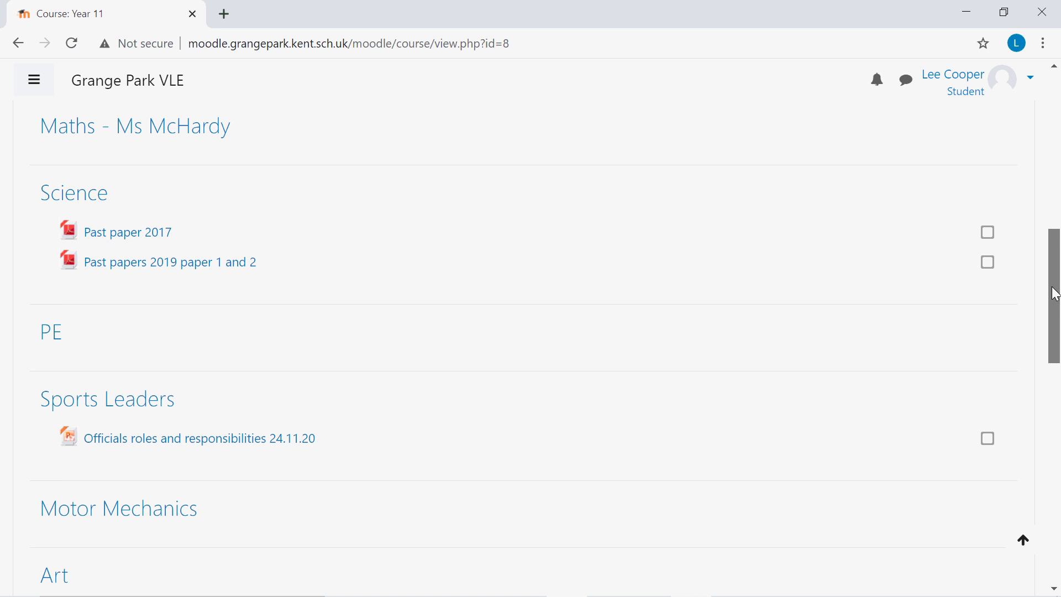
left_click_drag(1051, 291, 1050, 312)
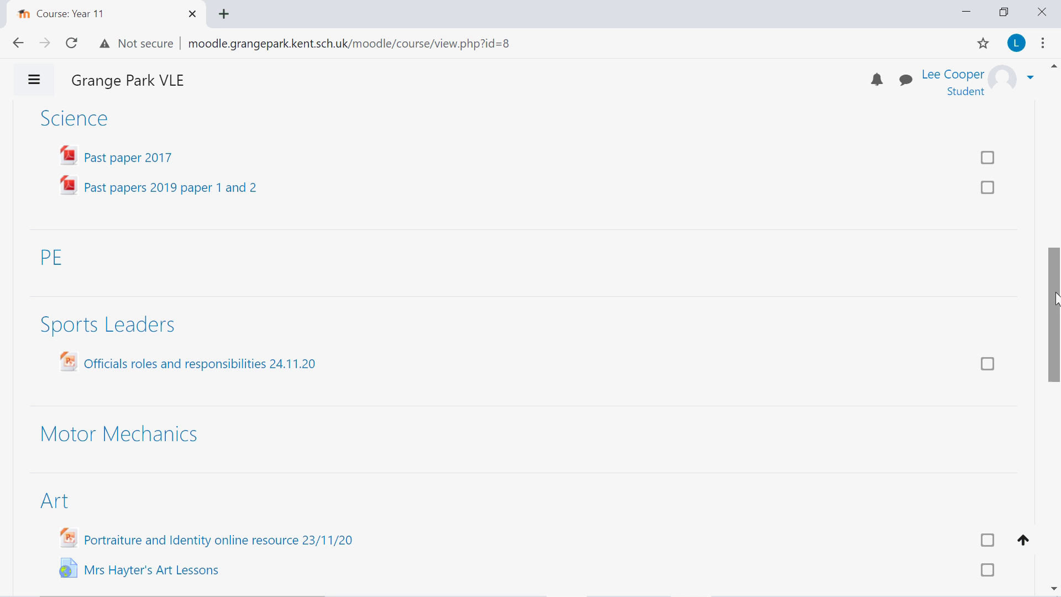
left_click_drag(1056, 298, 1049, 374)
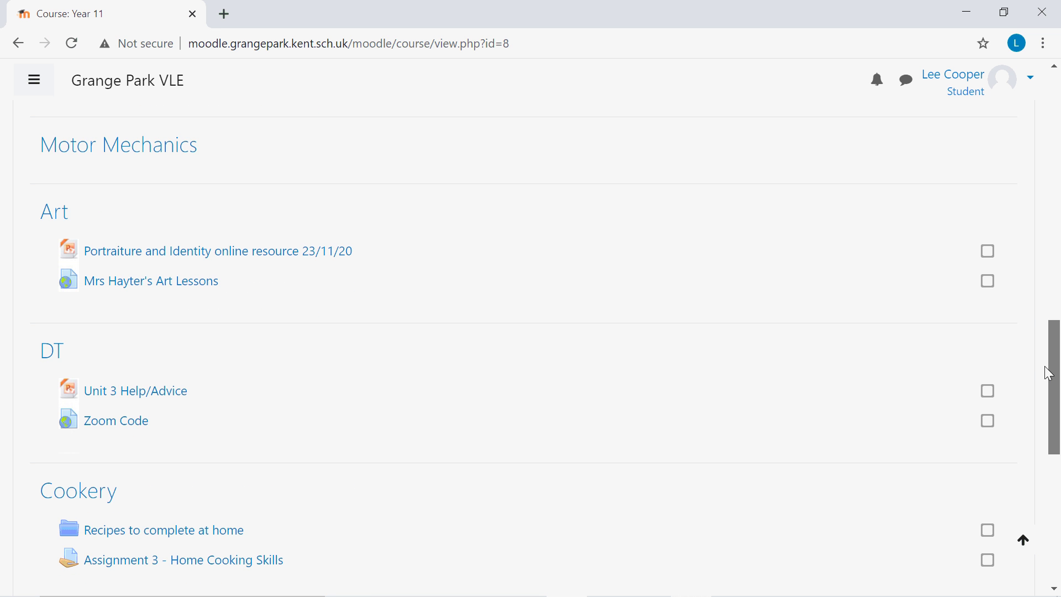
left_click(1058, 369)
left_click_drag(1058, 370, 1058, 495)
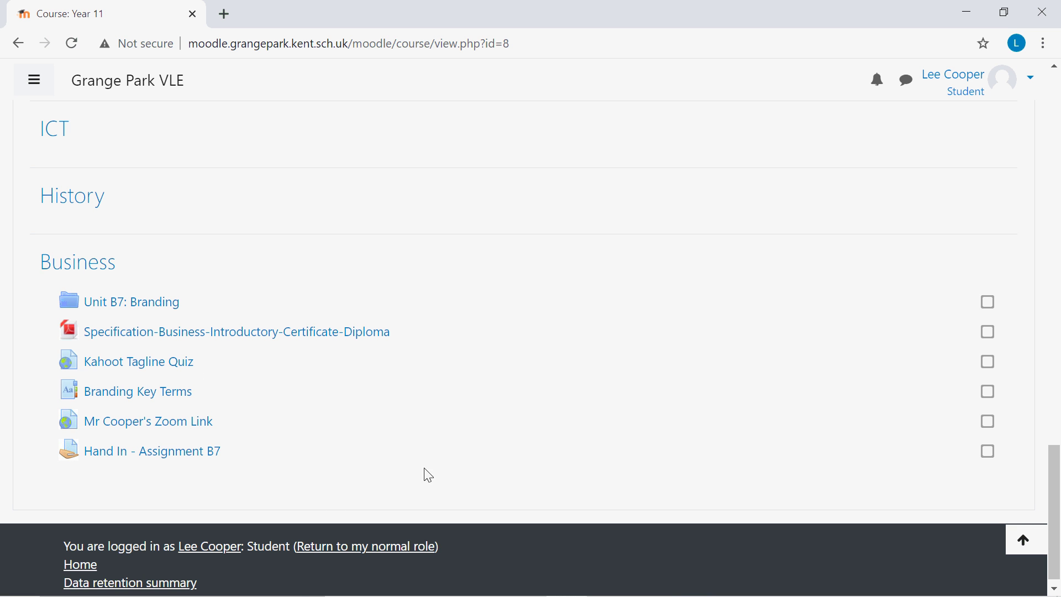
left_click(128, 310)
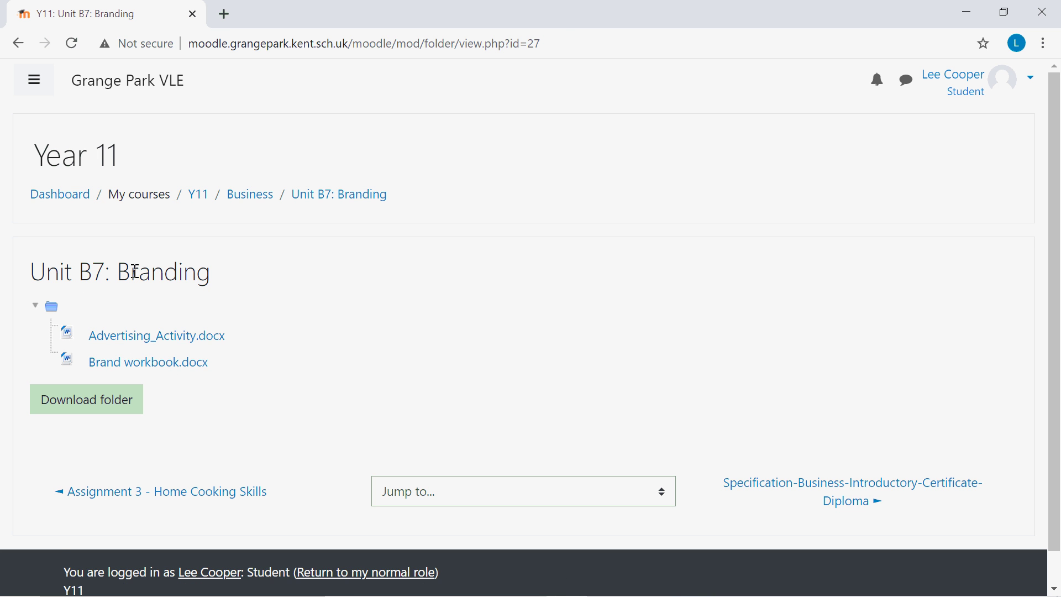
Return to the Business section, look over the neighbouring subject sections and reopen the Unit B7: Branding folder
left_click(256, 201)
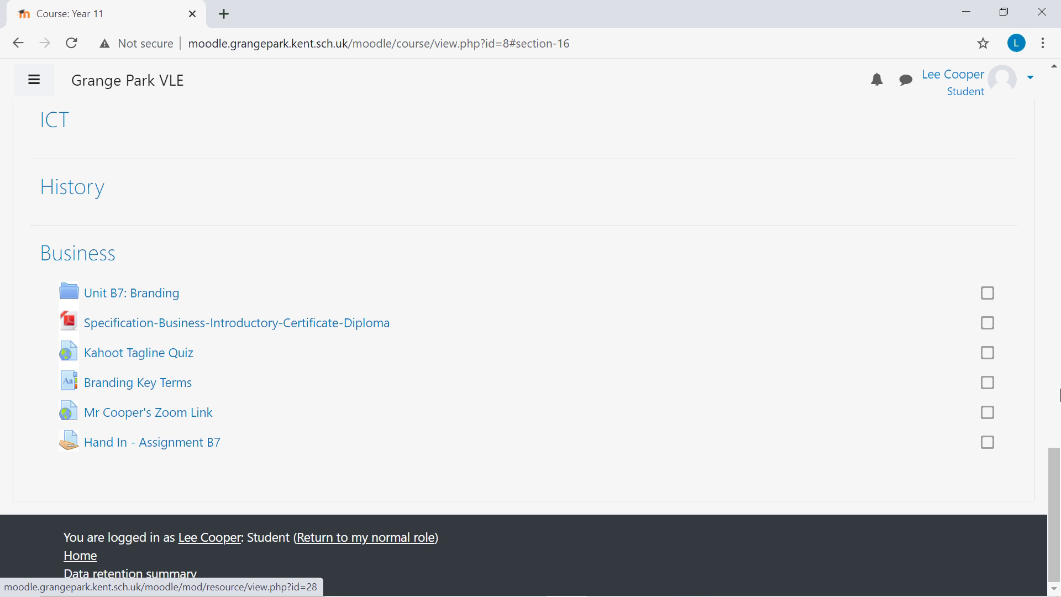
left_click_drag(1055, 526, 1048, 436)
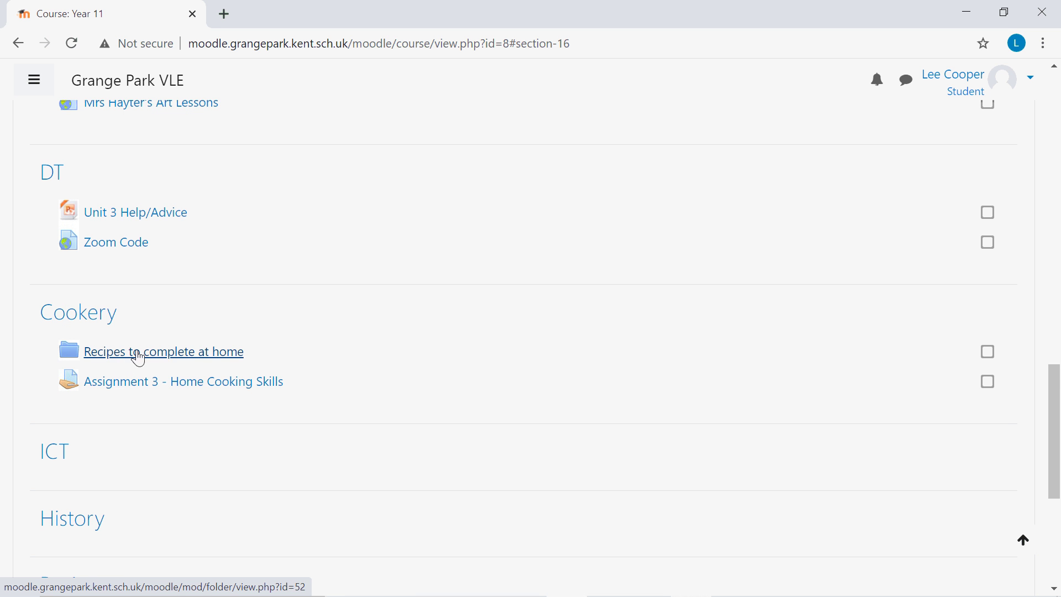
scroll(1055, 437, "down", 4)
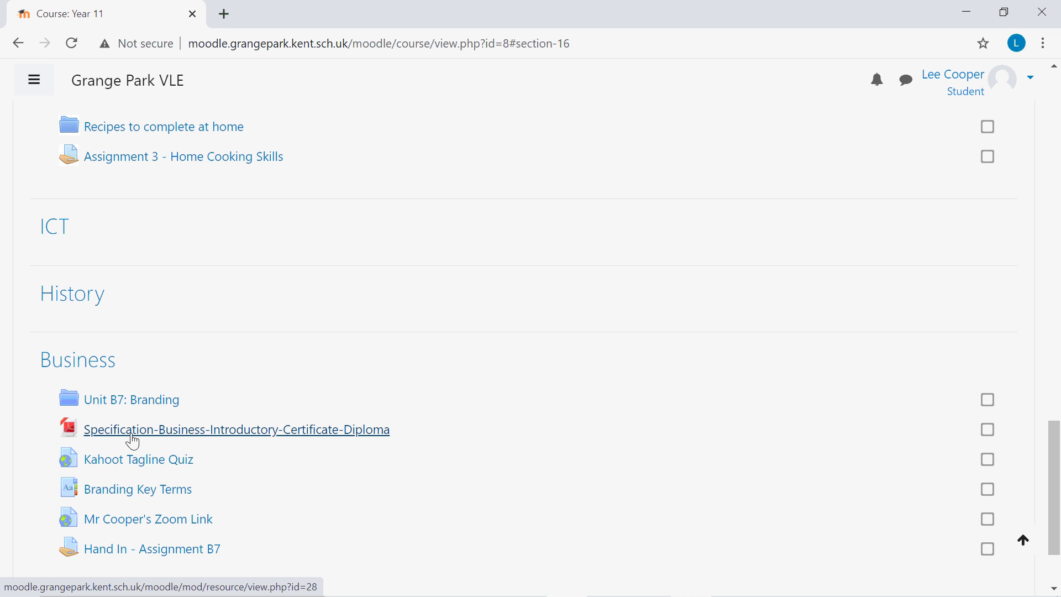
left_click(152, 406)
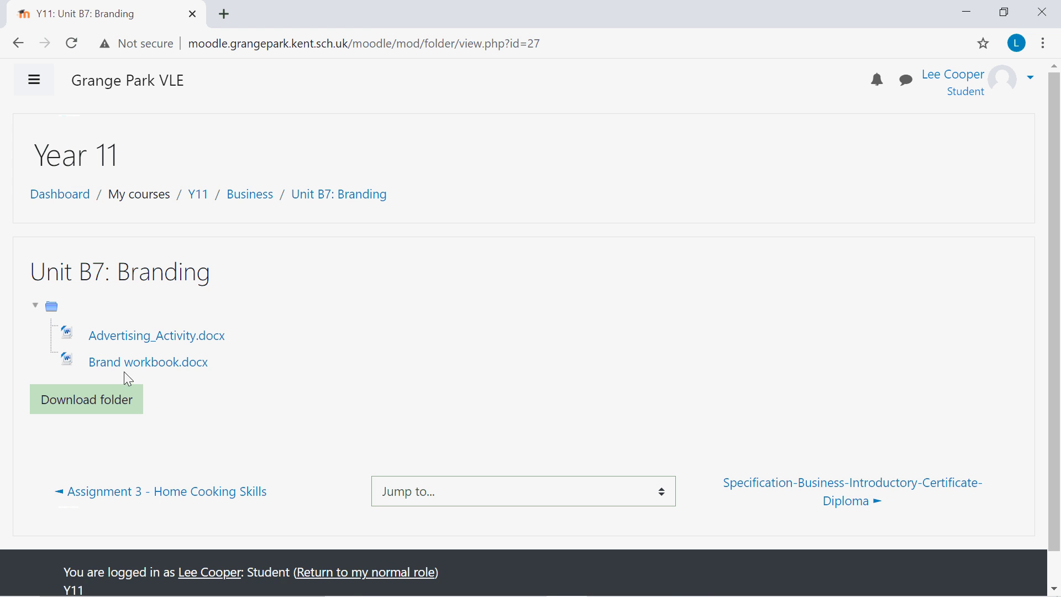
Download Brand workbook.docx, open it in Word with editing enabled, and close the document
left_click(123, 365)
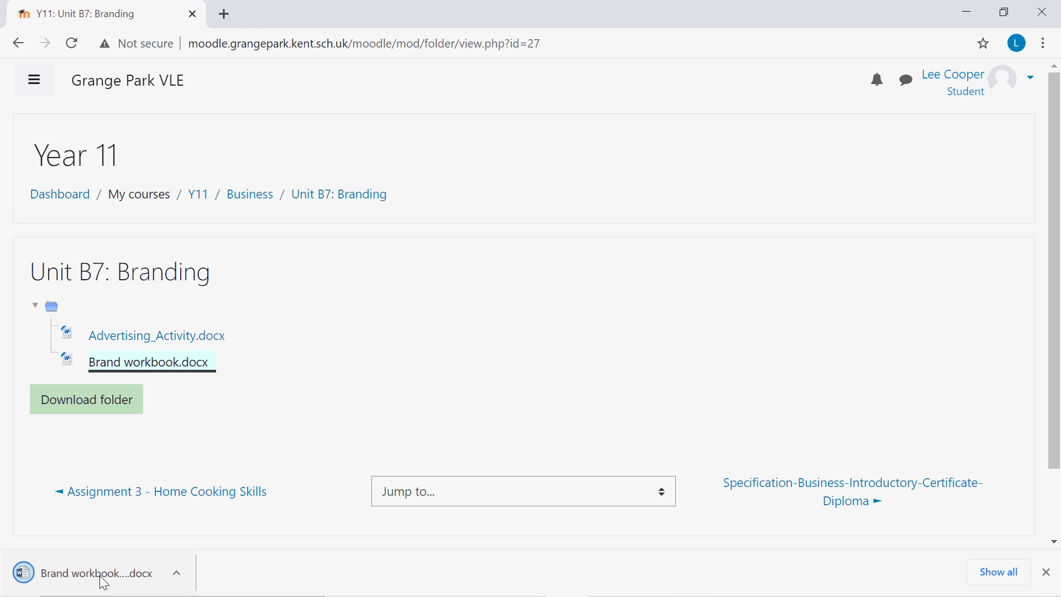
left_click(99, 574)
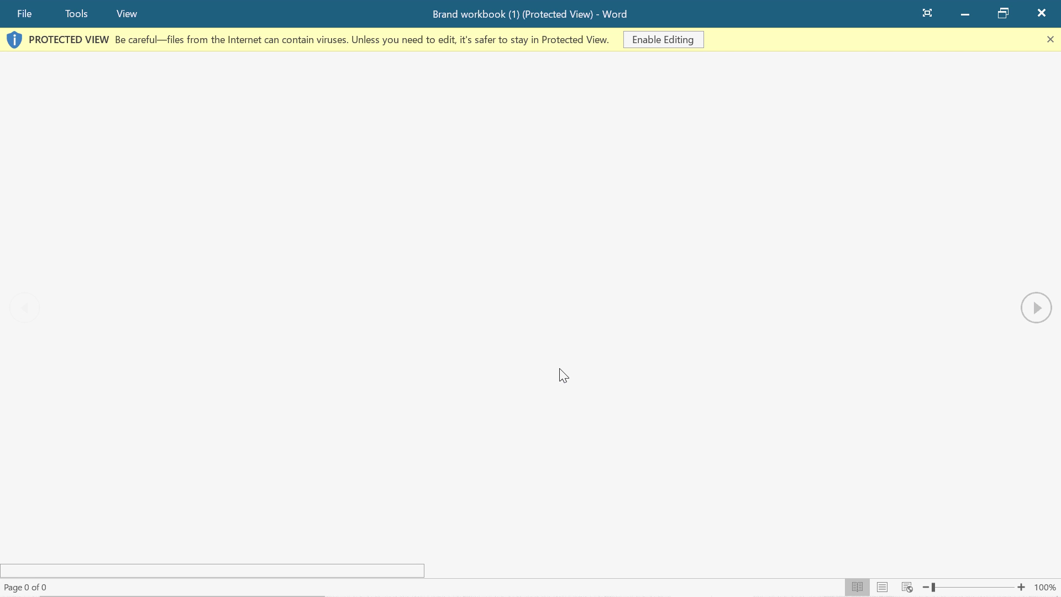
left_click(665, 41)
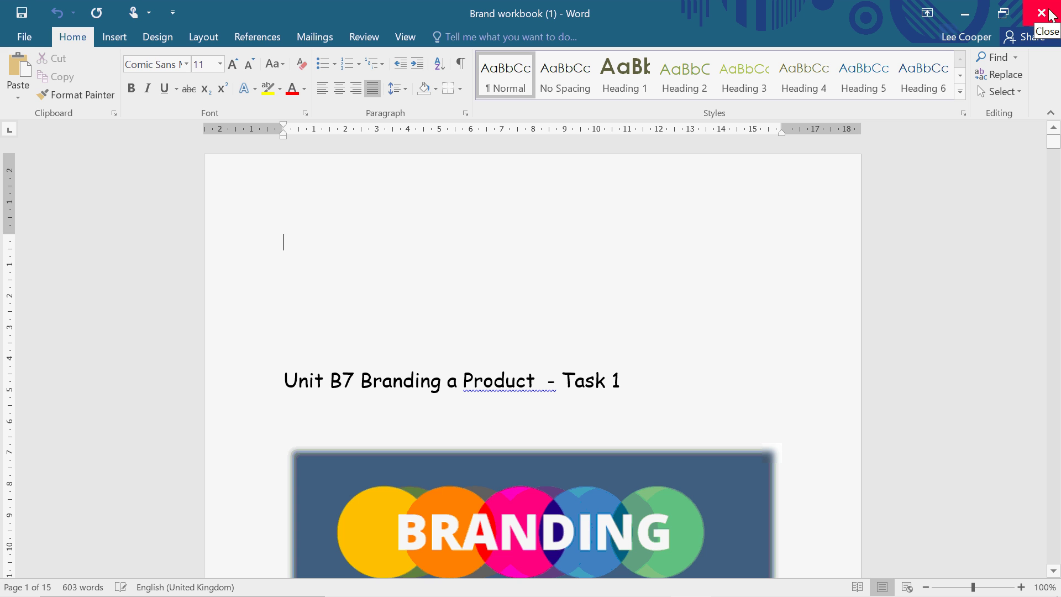
left_click(1045, 13)
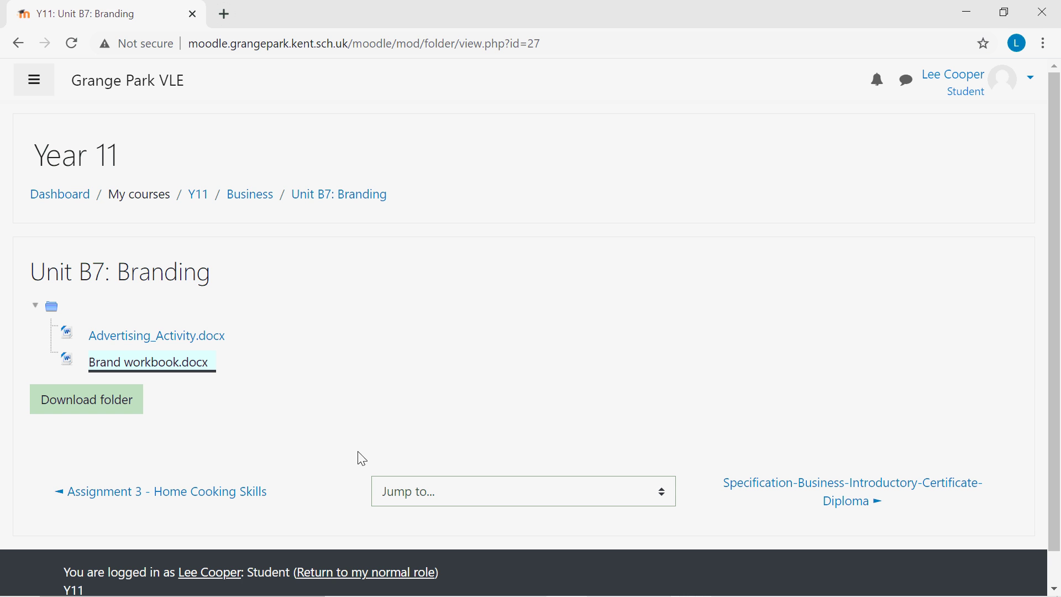
Go back and forth between the Business section and the Unit B7: Branding folder to review its files, ending at Business
left_click(238, 197)
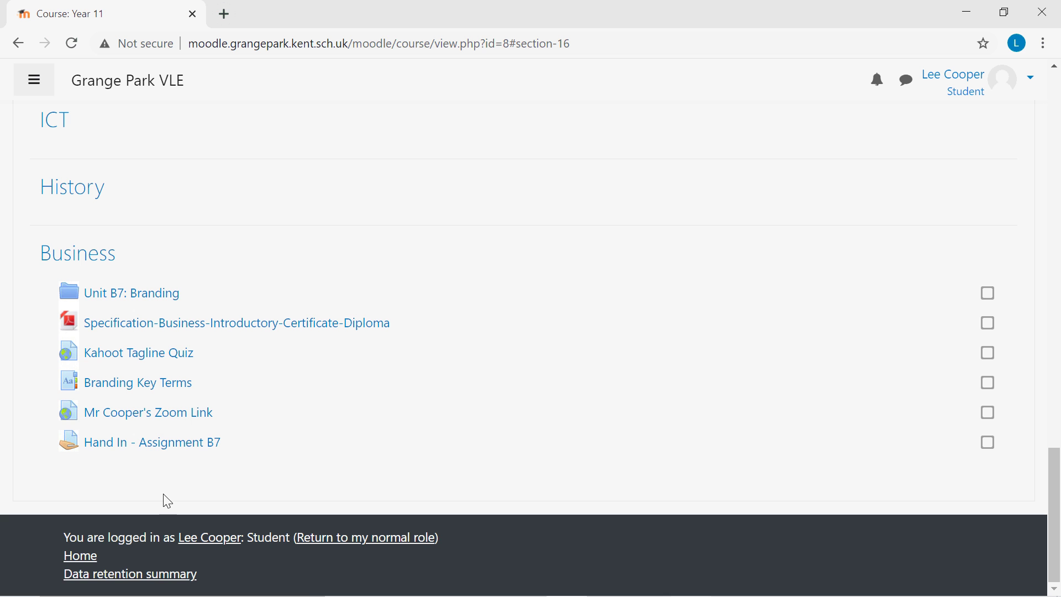
left_click(142, 301)
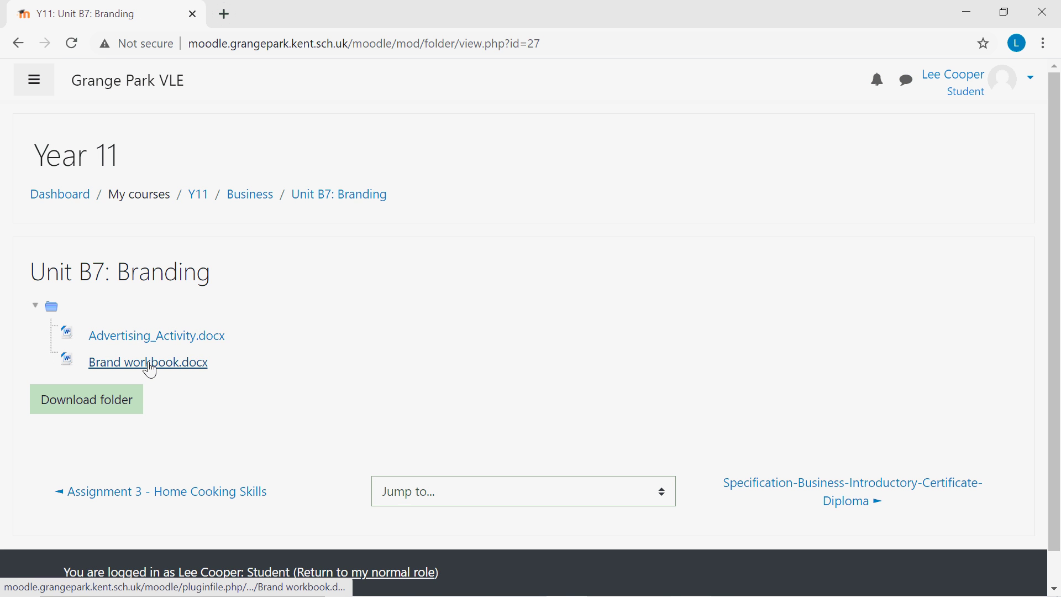
left_click(249, 193)
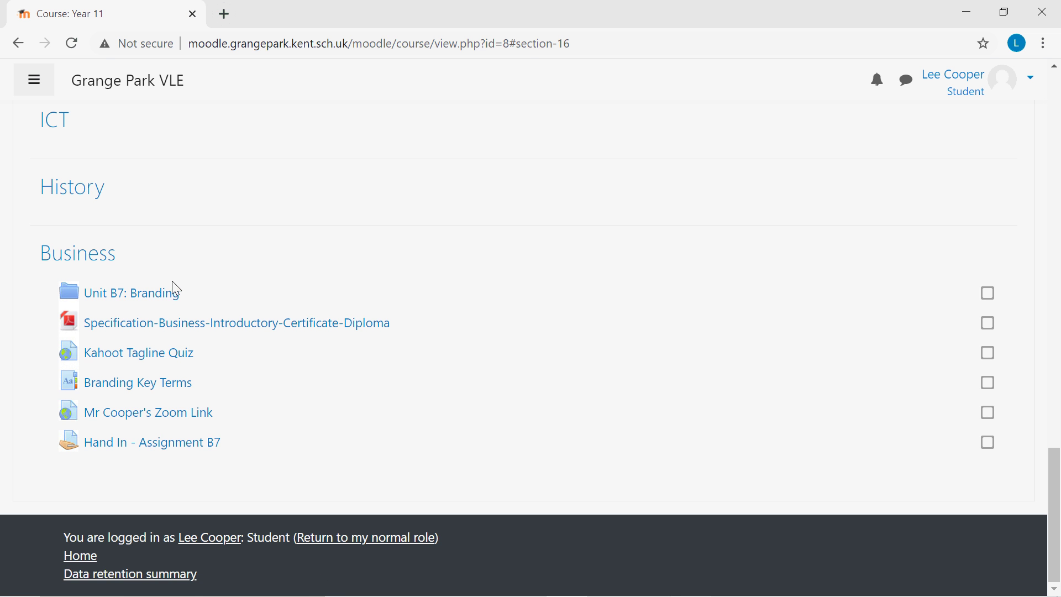
left_click(136, 296)
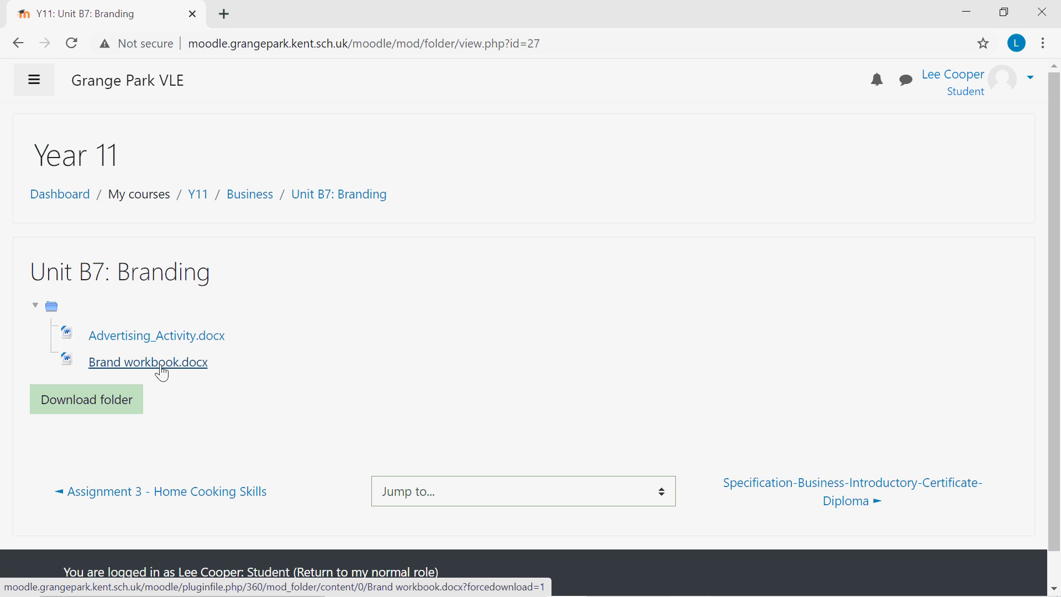
left_click(253, 195)
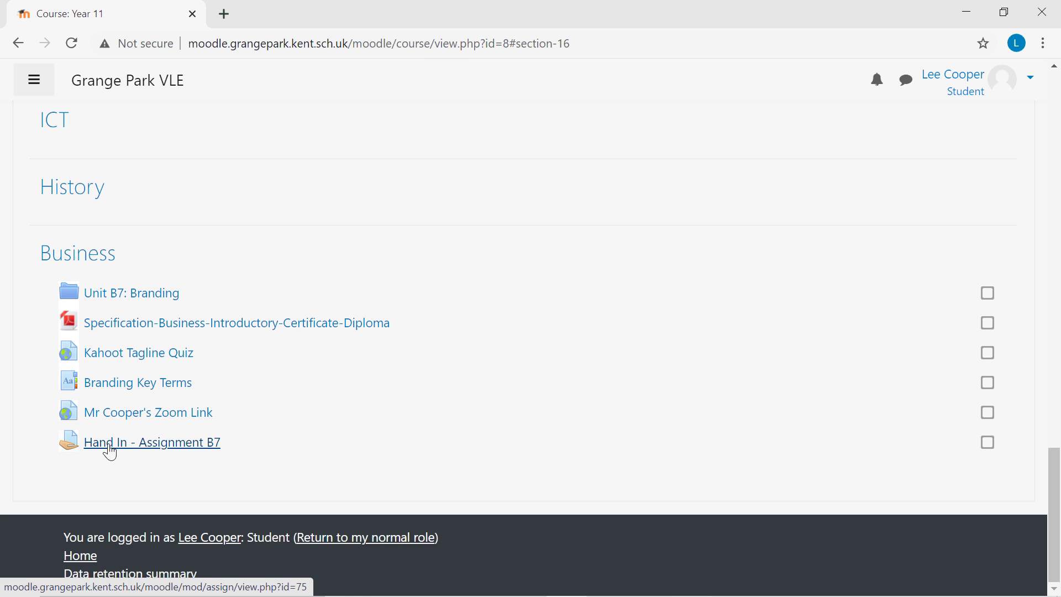
Open the Hand In - Assignment B7 activity and start adding a submission
left_click(110, 451)
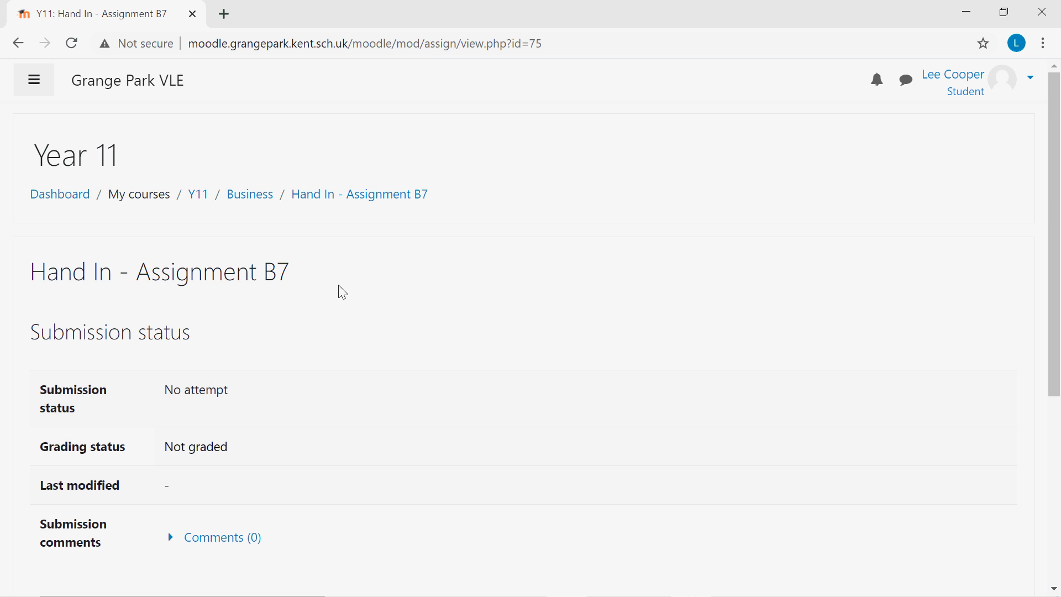
scroll(343, 293, "down", 5)
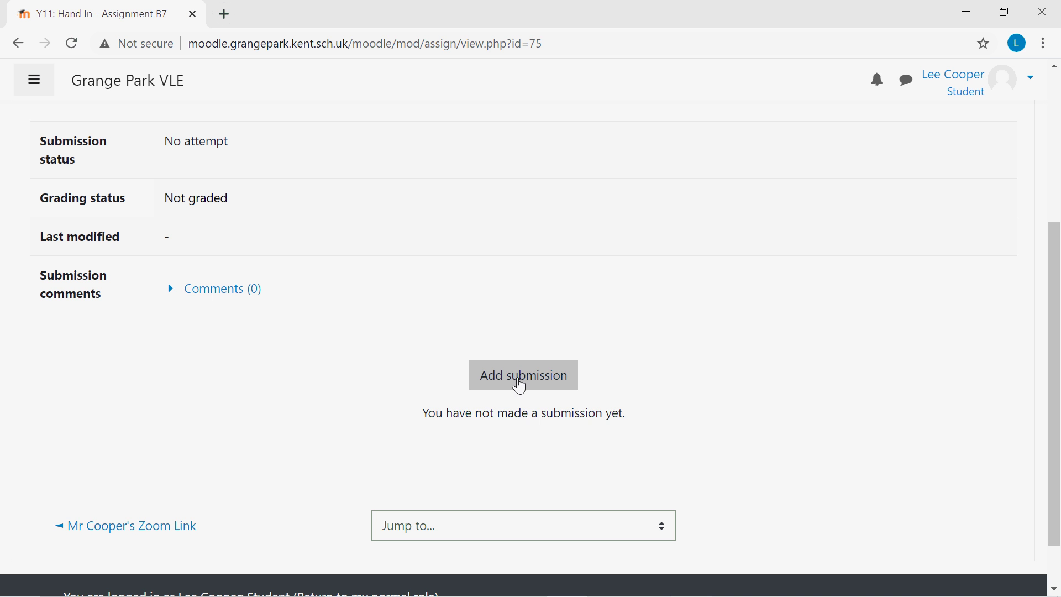
left_click(525, 385)
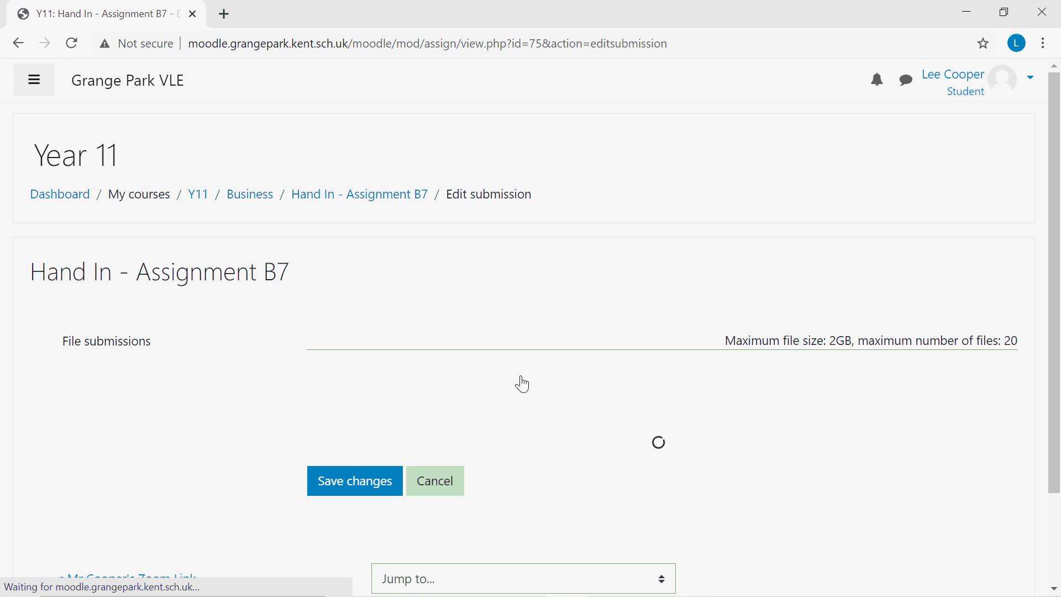
scroll(524, 384, "down", 2)
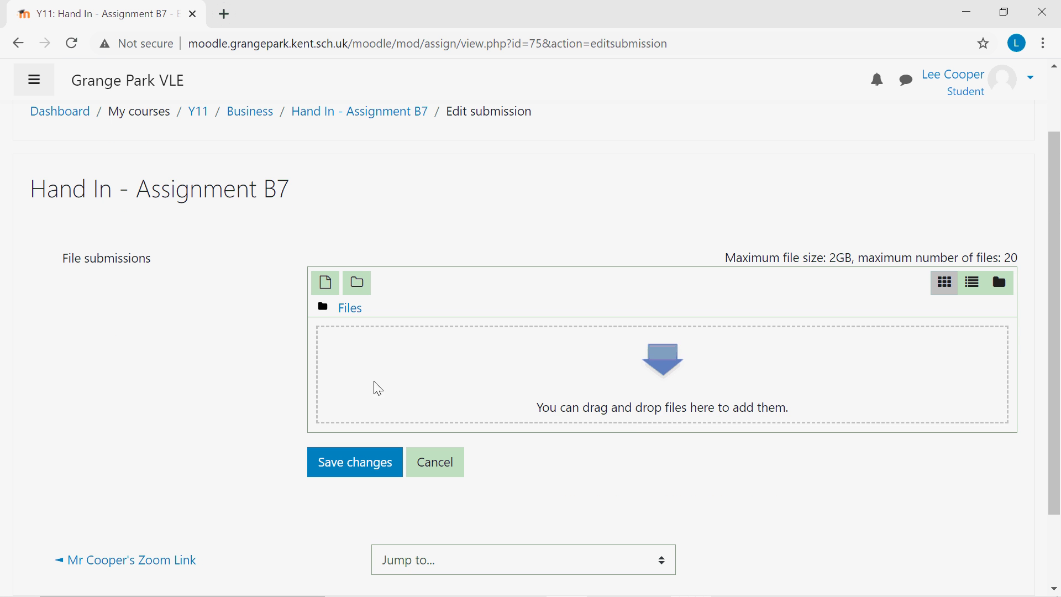
left_click(324, 285)
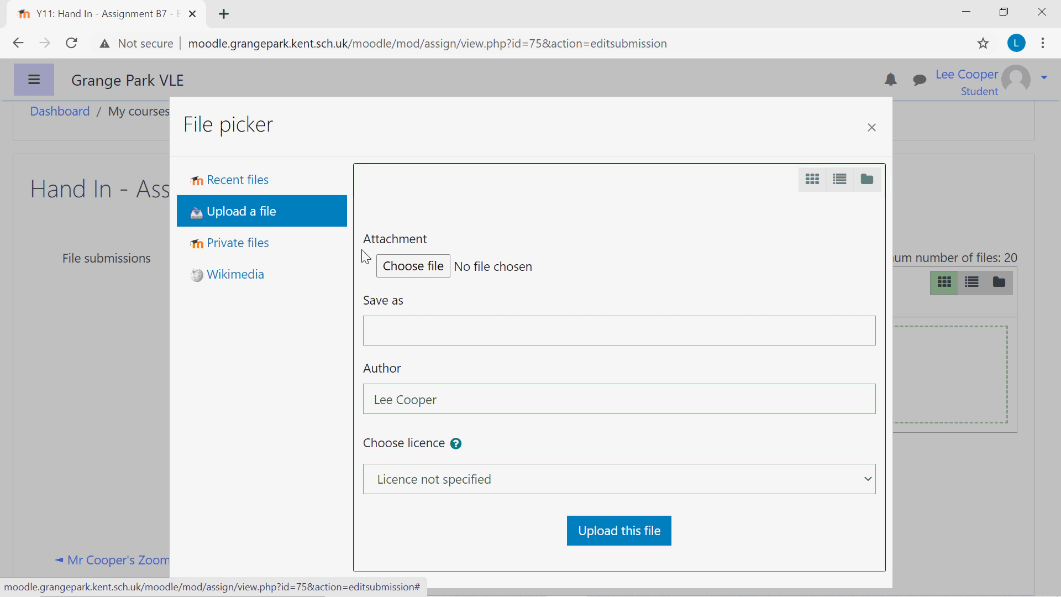
left_click(407, 266)
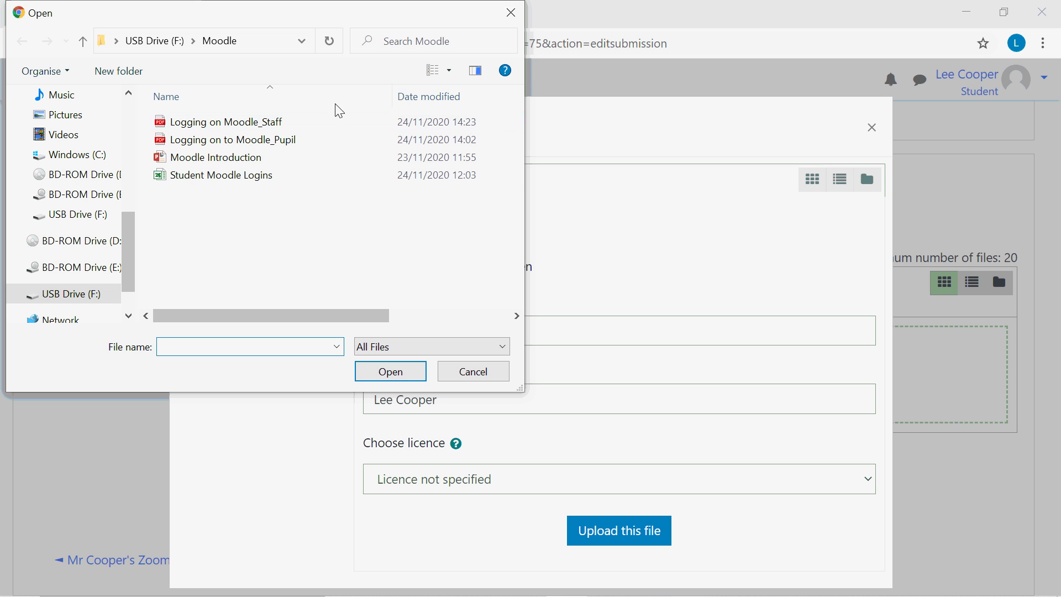
left_click(511, 12)
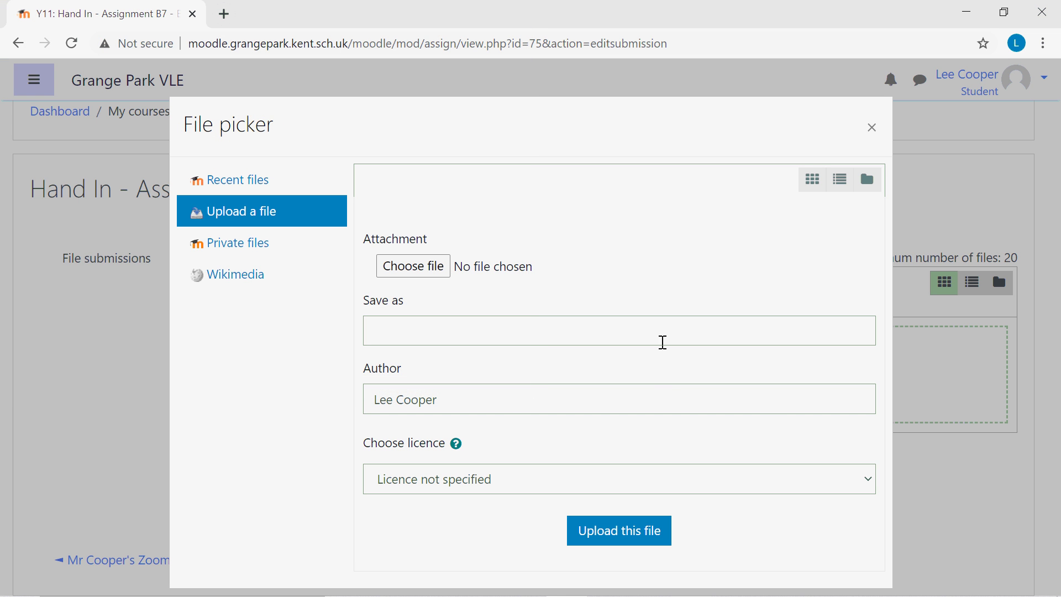
left_click(872, 130)
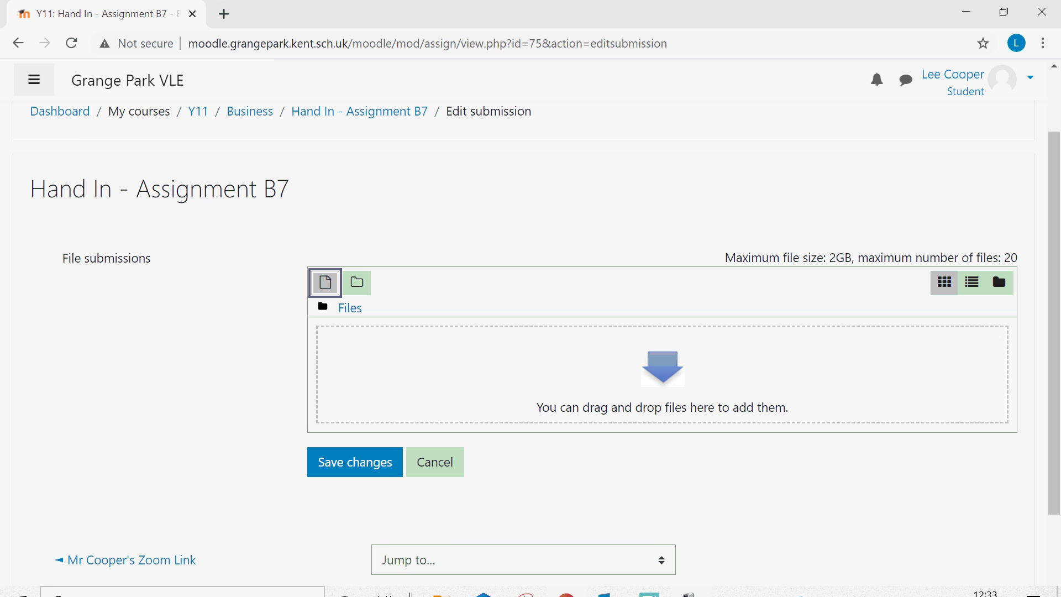
Add the Logging on to Moodle_Pupil PDF from the USB drive's Moodle folder to the submission and save the changes
left_click(442, 580)
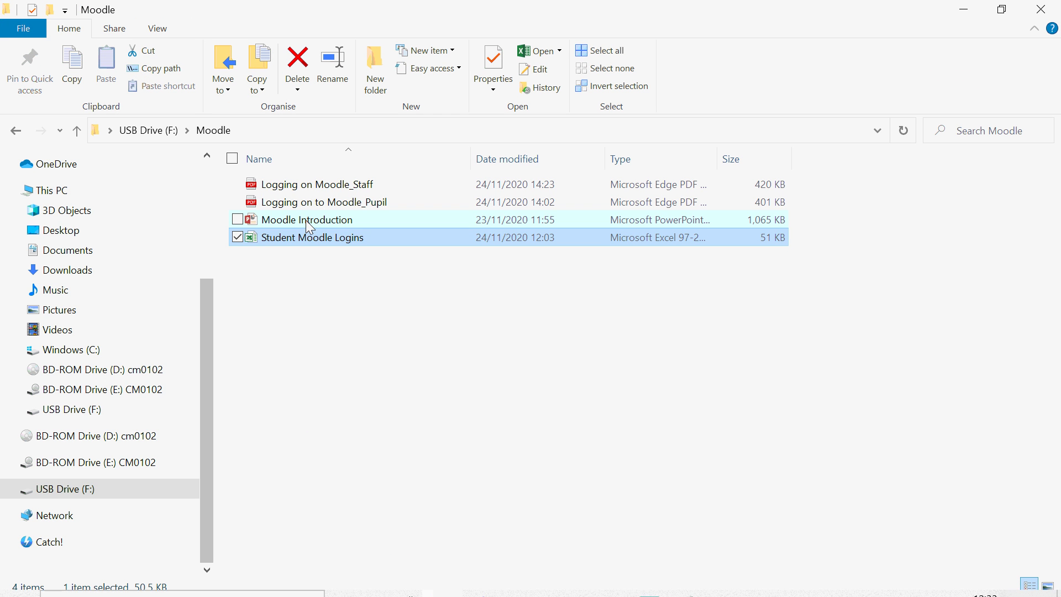
left_click(1001, 9)
left_click_drag(550, 38, 292, 64)
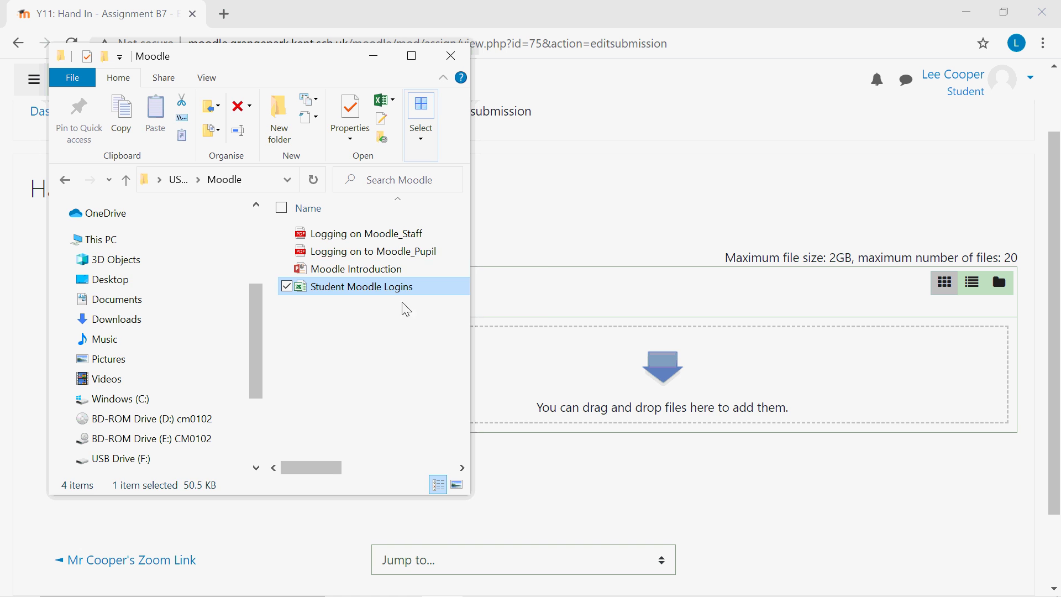
left_click(367, 253)
left_click_drag(368, 257, 707, 409)
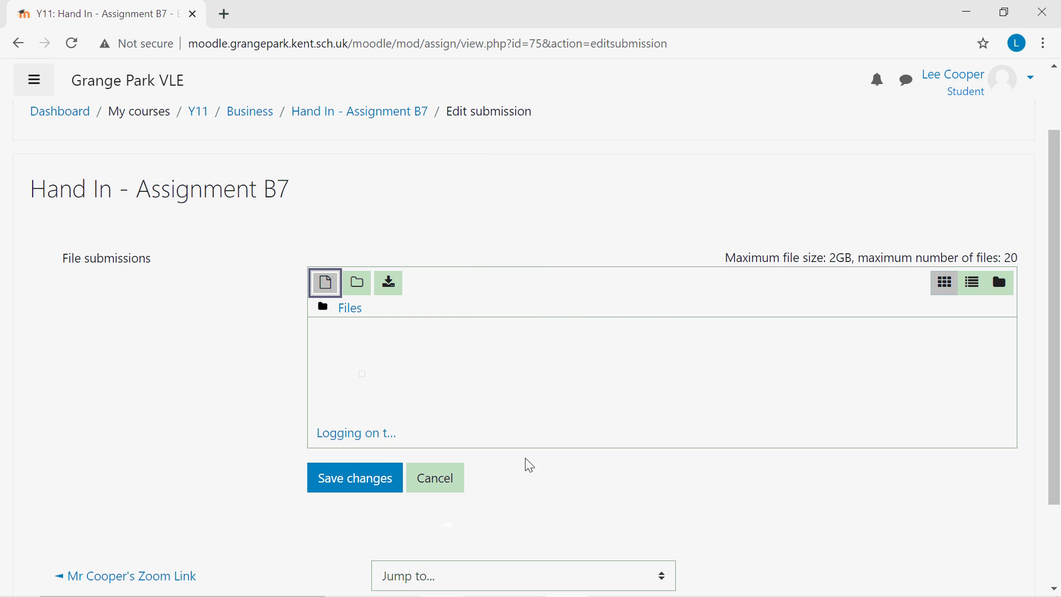
left_click(351, 485)
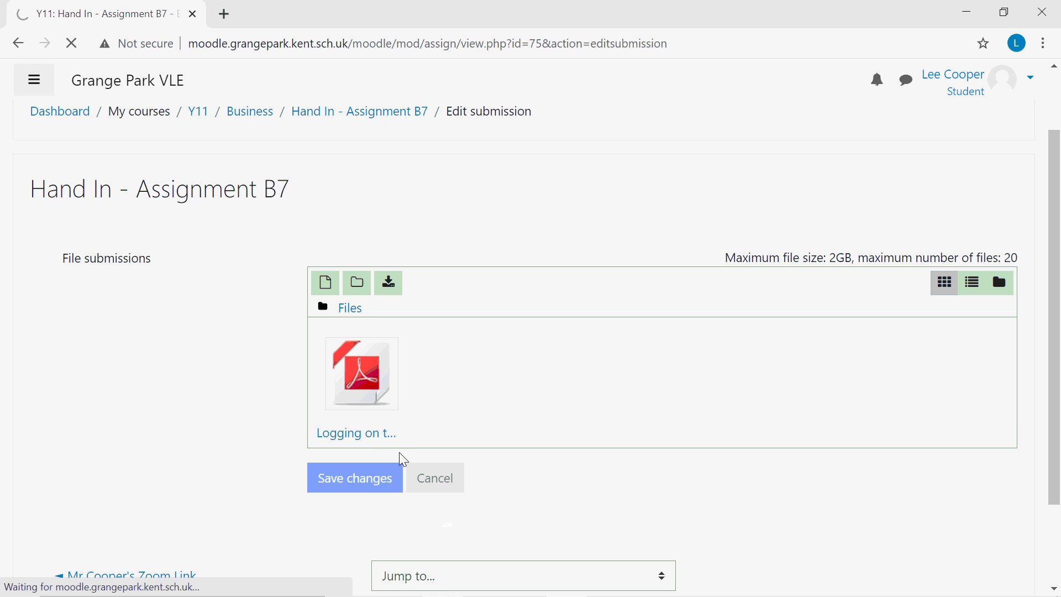
Download and open the submitted Logging on to Moodle_Pupil.pdf, and return to the Hand In - Assignment B7 page
scroll(437, 420, "down", 3)
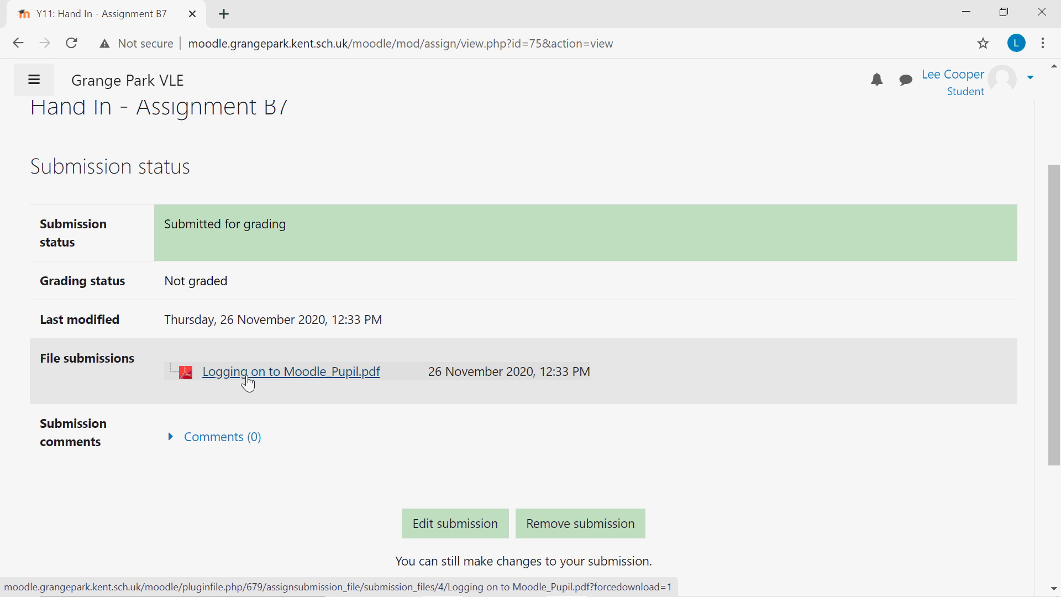
left_click(248, 381)
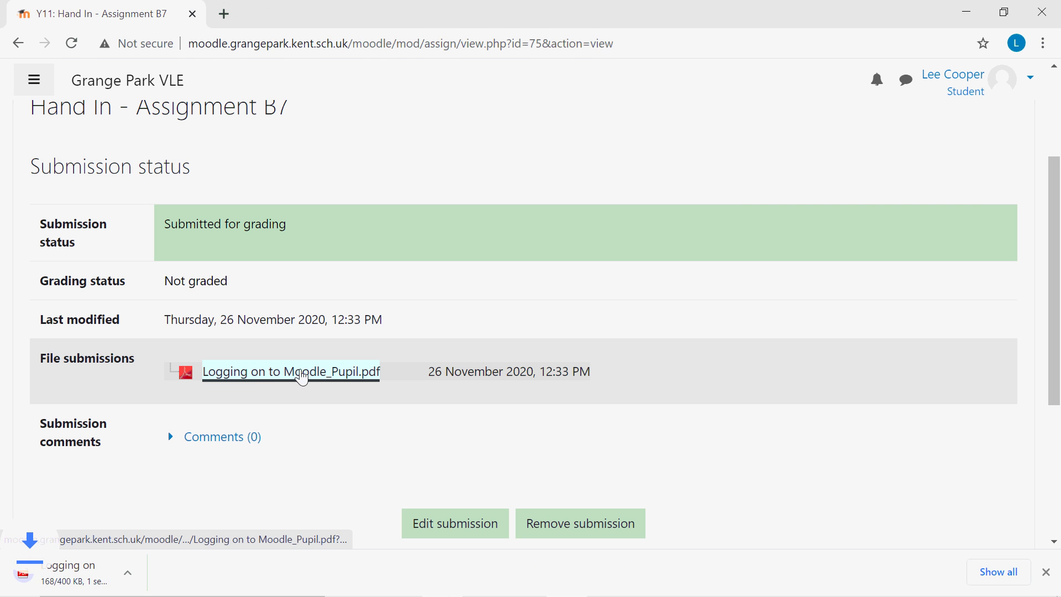
left_click(144, 578)
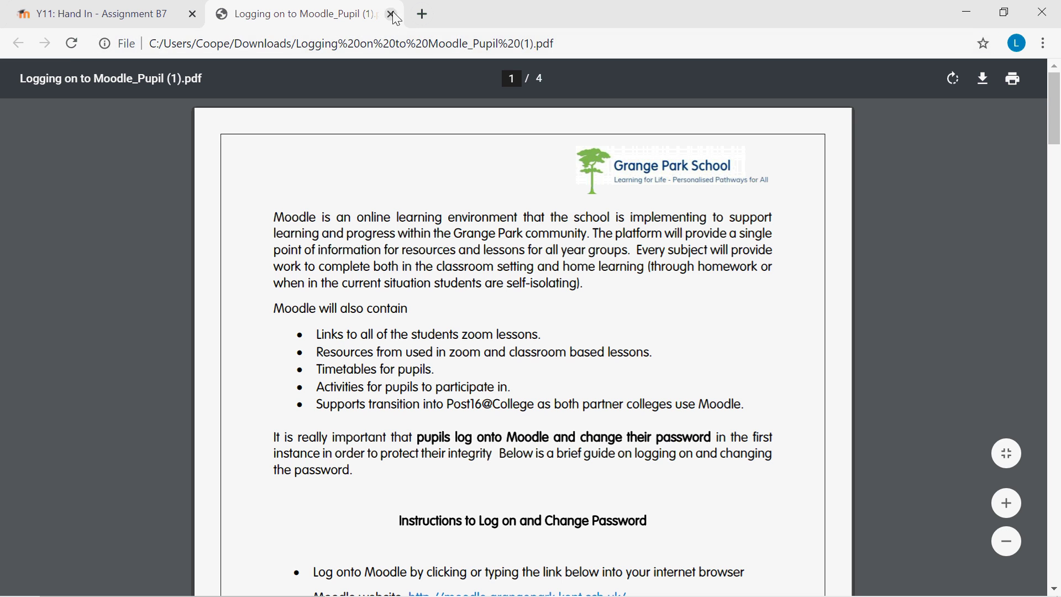
left_click(75, 21)
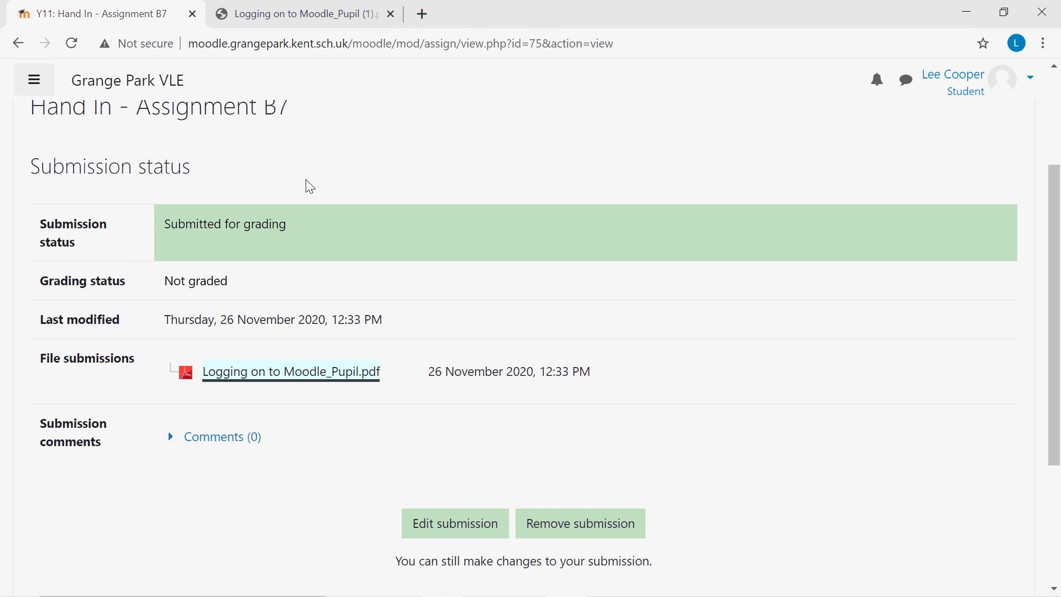
Review the assignment's submission status details and clear the incoming mail notification
scroll(545, 396, "down", 4)
scroll(551, 390, "up", 5)
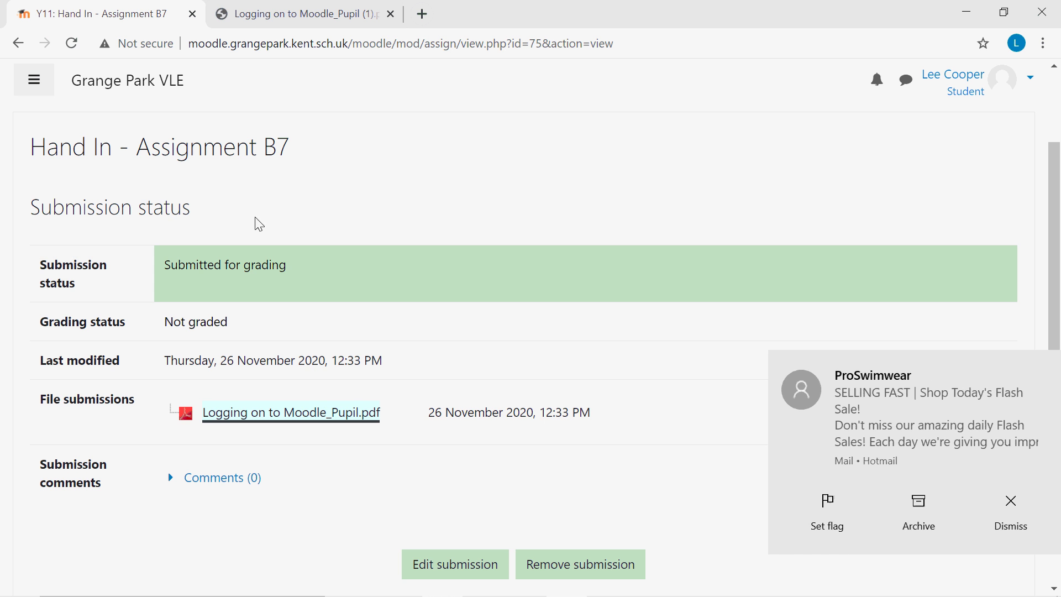
scroll(268, 227, "up", 3)
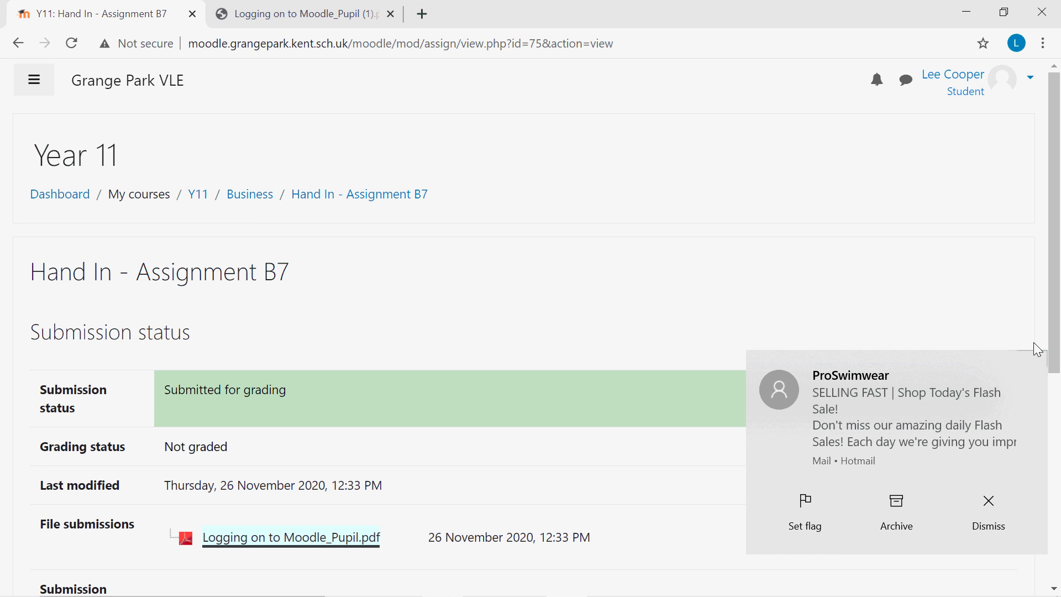
left_click(1023, 369)
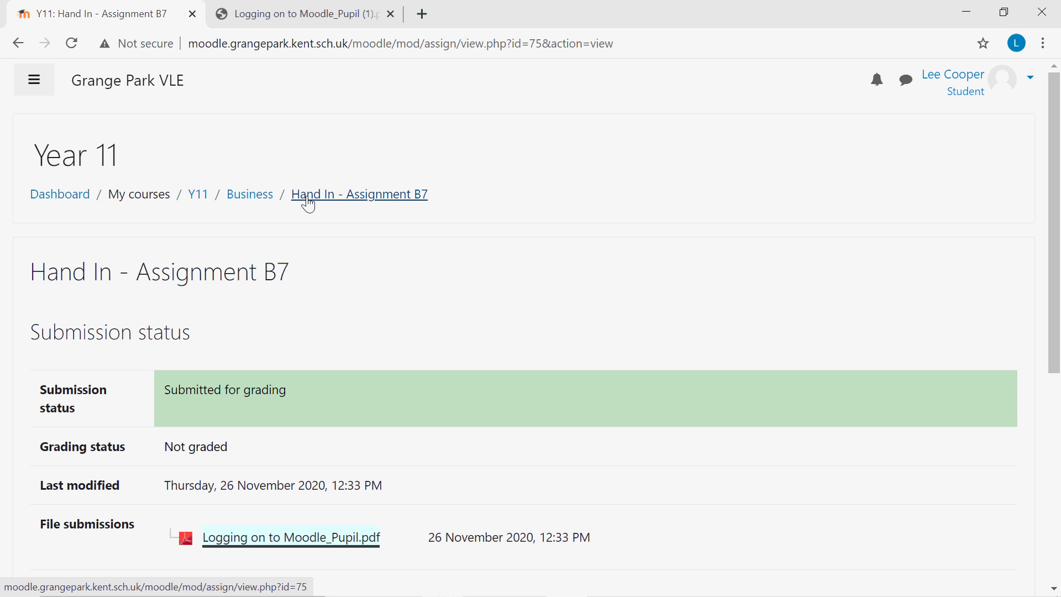
Return to the Business section and look back through the Cookery, DT and Art sections of the Year 11 course
left_click(262, 207)
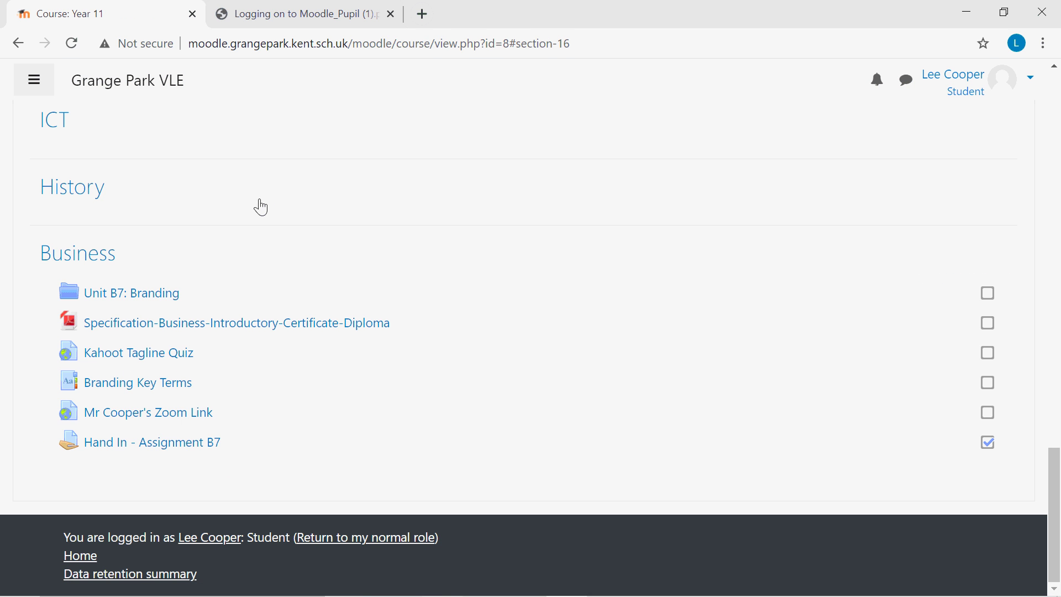
scroll(288, 256, "up", 3)
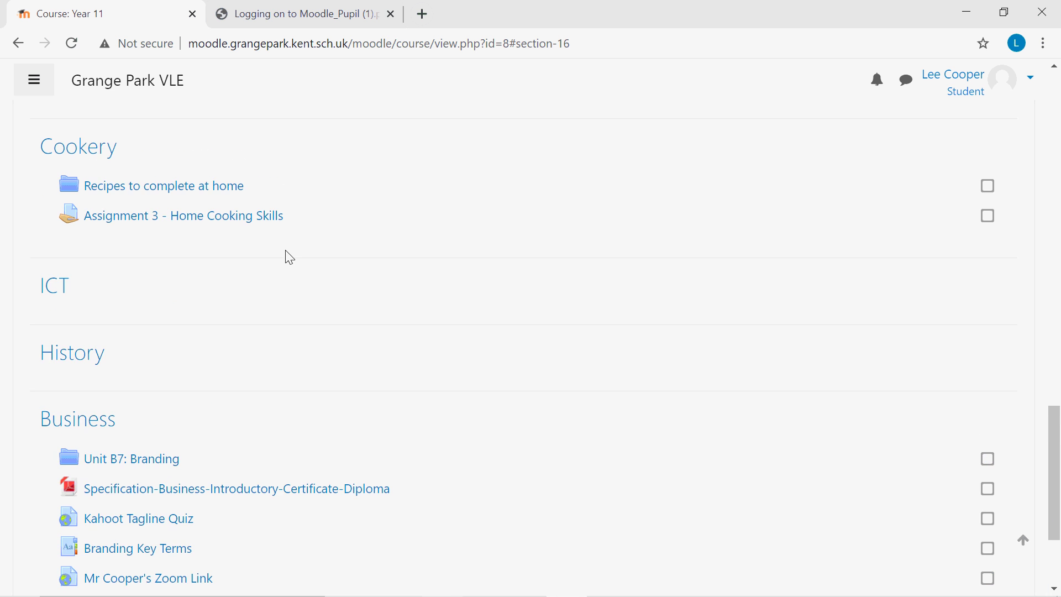
scroll(78, 348, "up", 2)
scroll(77, 342, "up", 4)
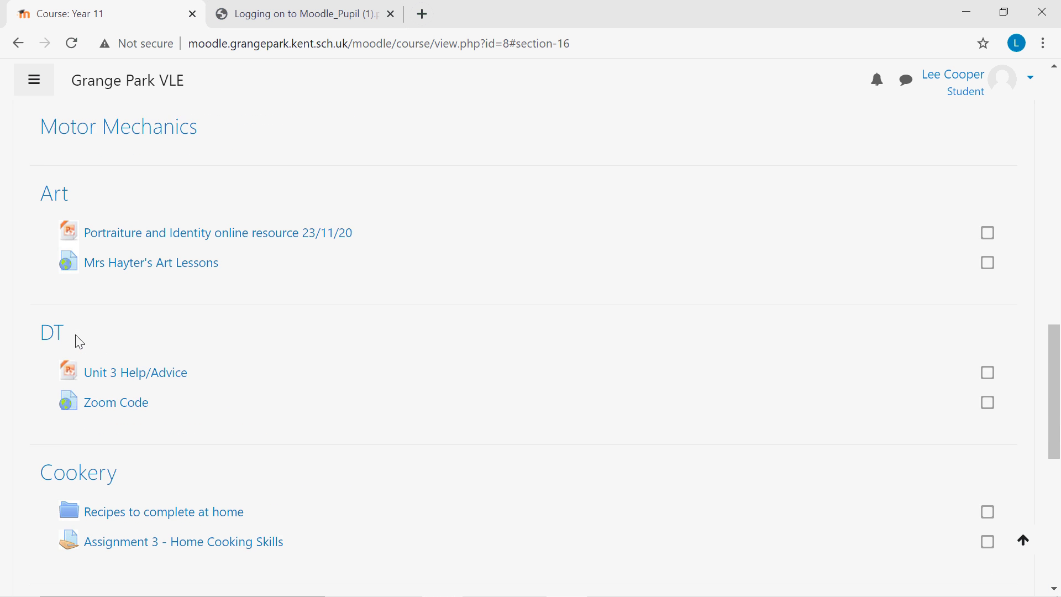
Look through the Year 11 course's subject sections, from Useful Resources and the English and Maths classes to Science, Sports Leaders and Art
scroll(166, 232, "up", 3)
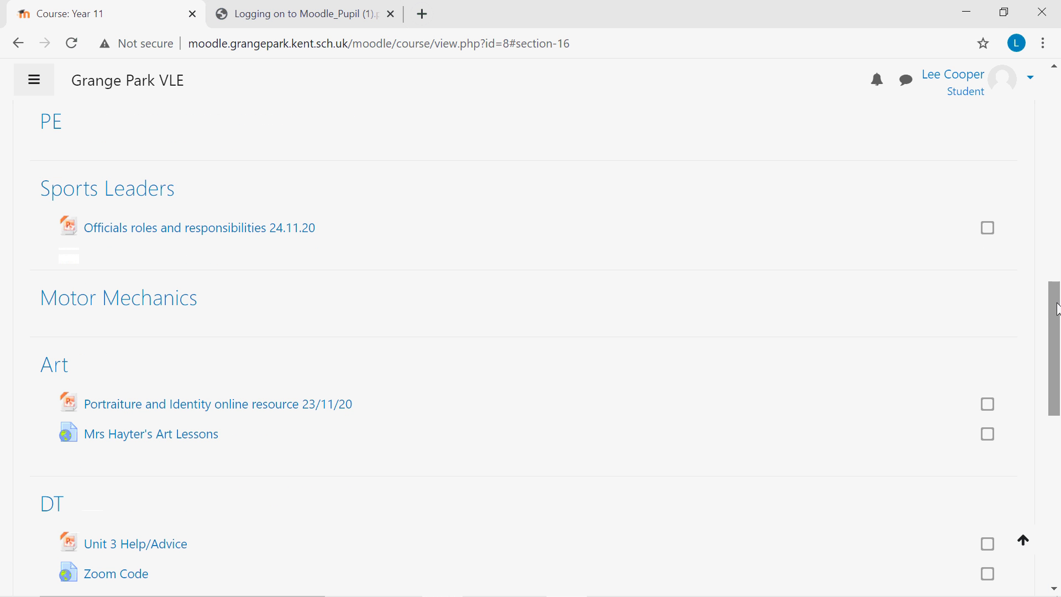
left_click_drag(1055, 315, 1056, 110)
scroll(166, 382, "down", 1)
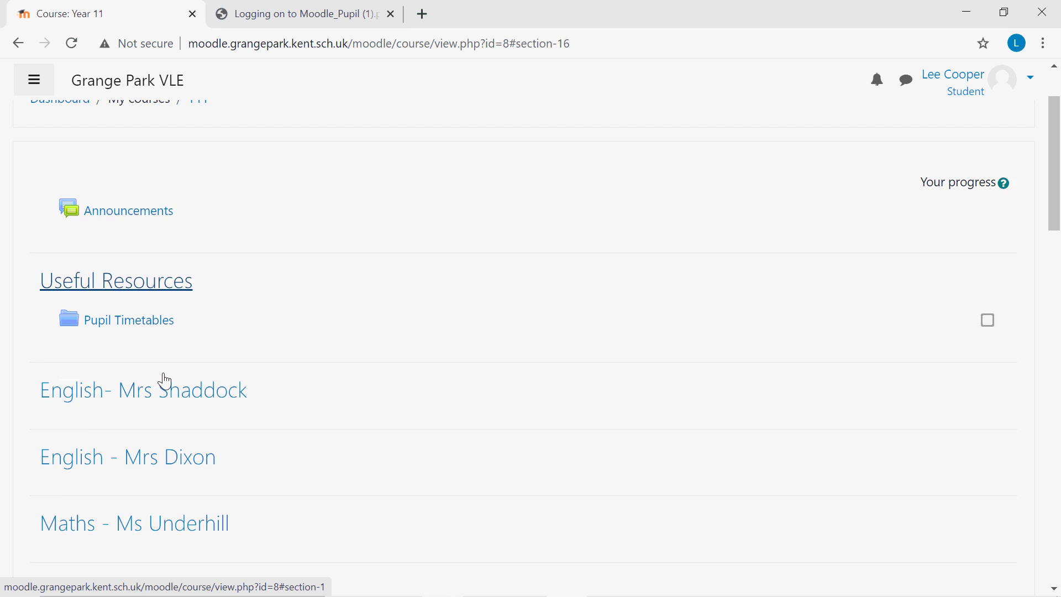
scroll(166, 381, "down", 1)
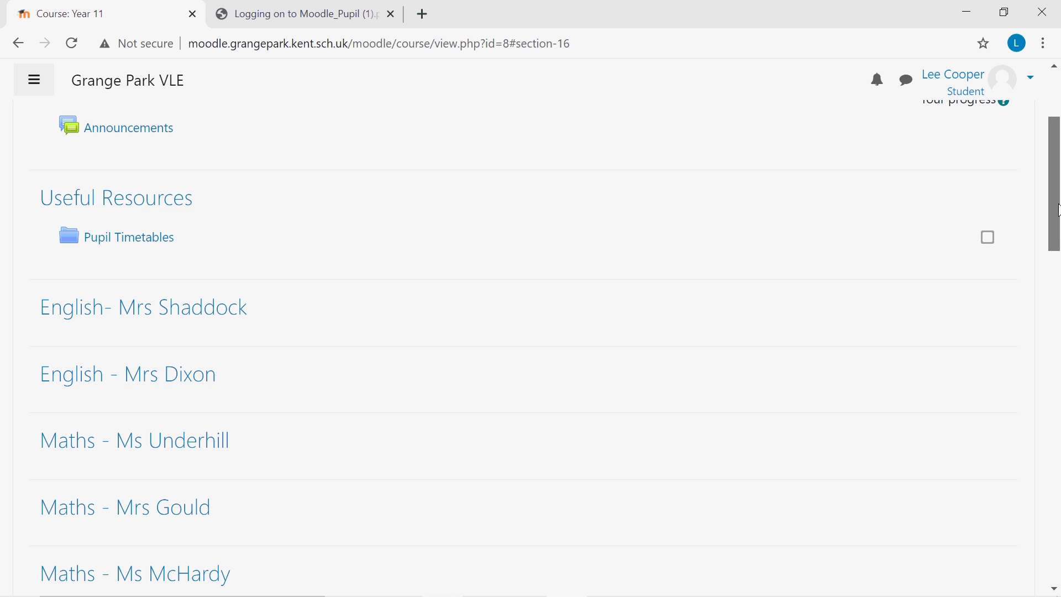
left_click_drag(1056, 210, 1051, 297)
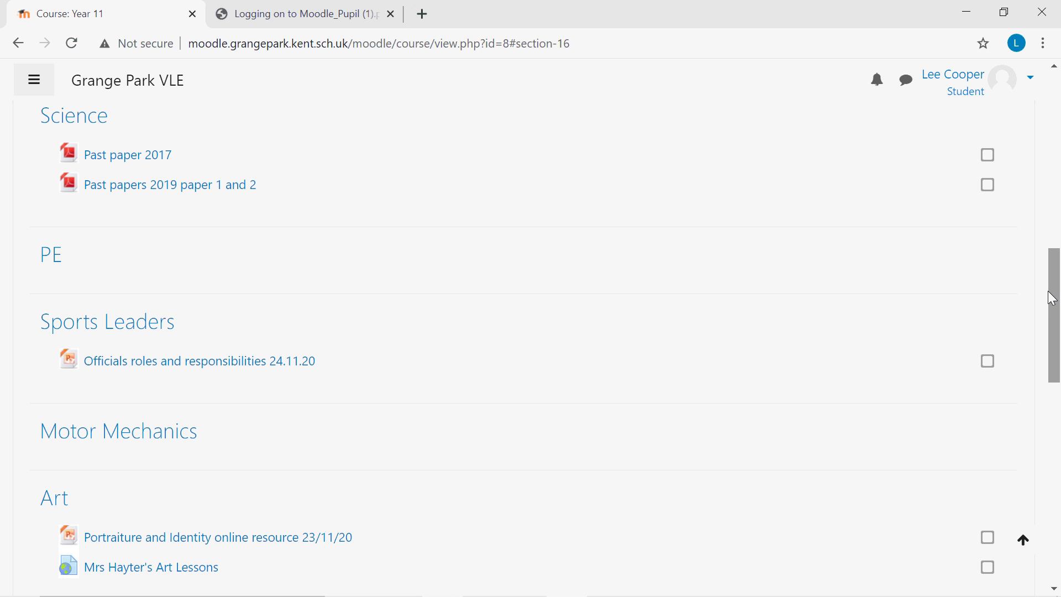
left_click_drag(1056, 279, 1056, 87)
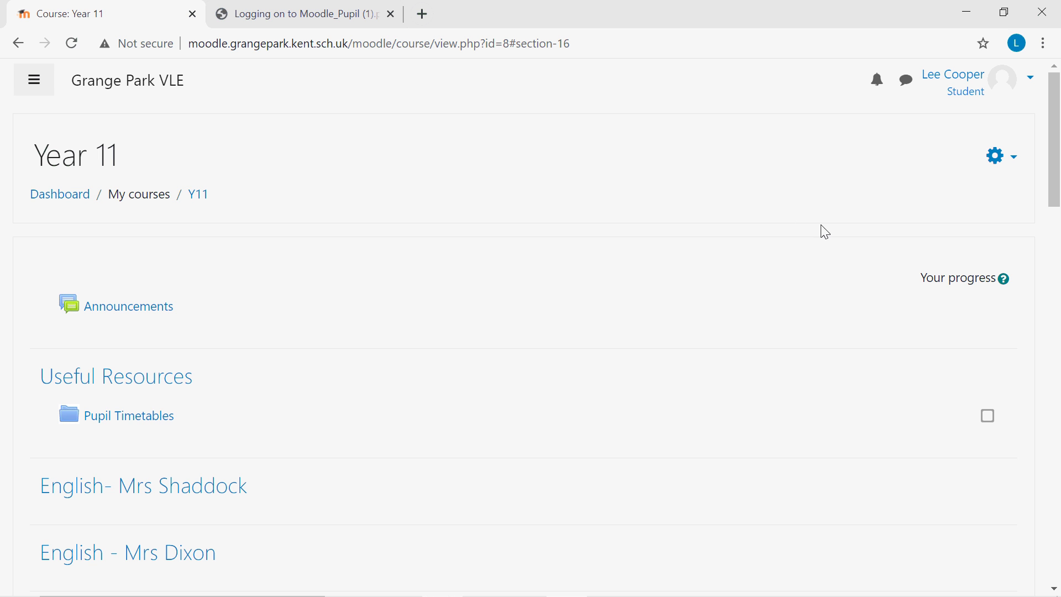
scroll(288, 271, "down", 5)
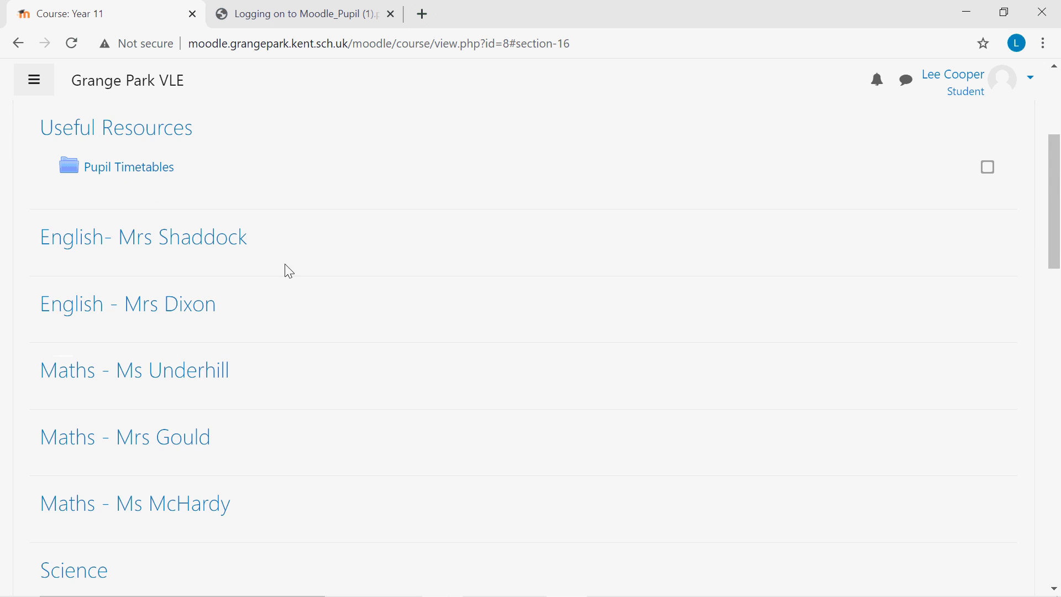
scroll(452, 336, "down", 3)
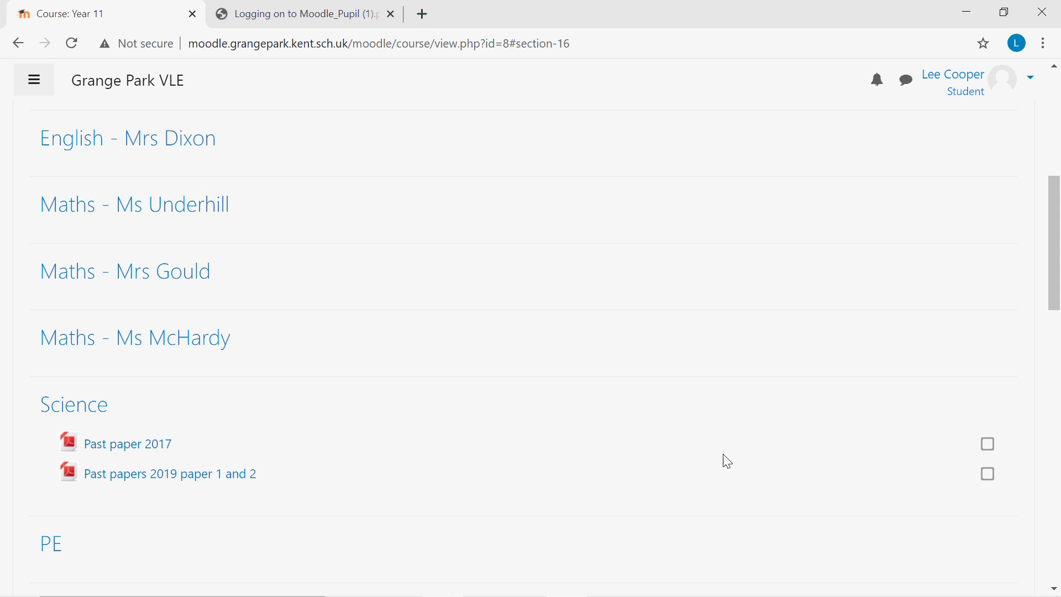